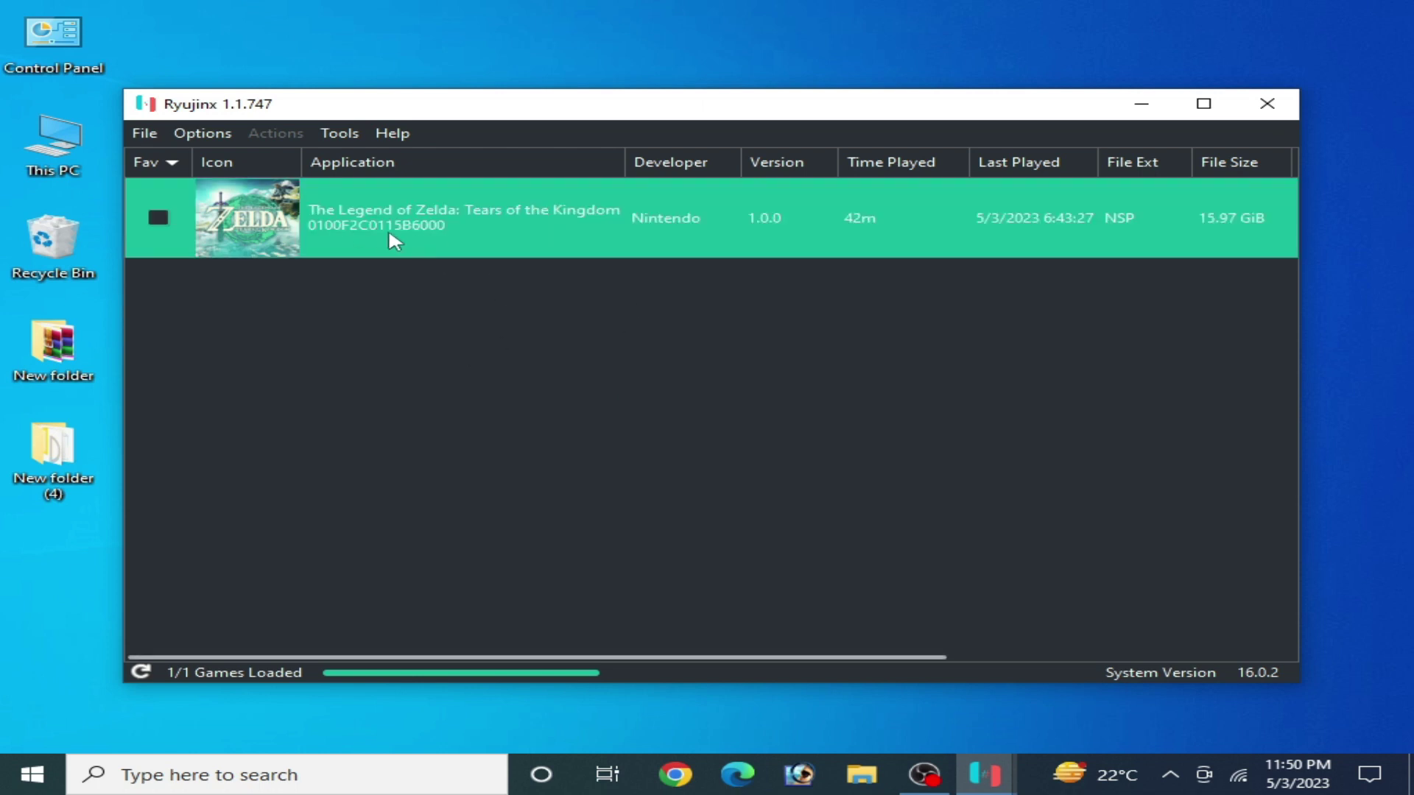
Delete the 30fps and TOTK_30fps folders from the mods directory of The Legend of Zelda: Tears of the Kingdom, and close the folder
right_click(391, 235)
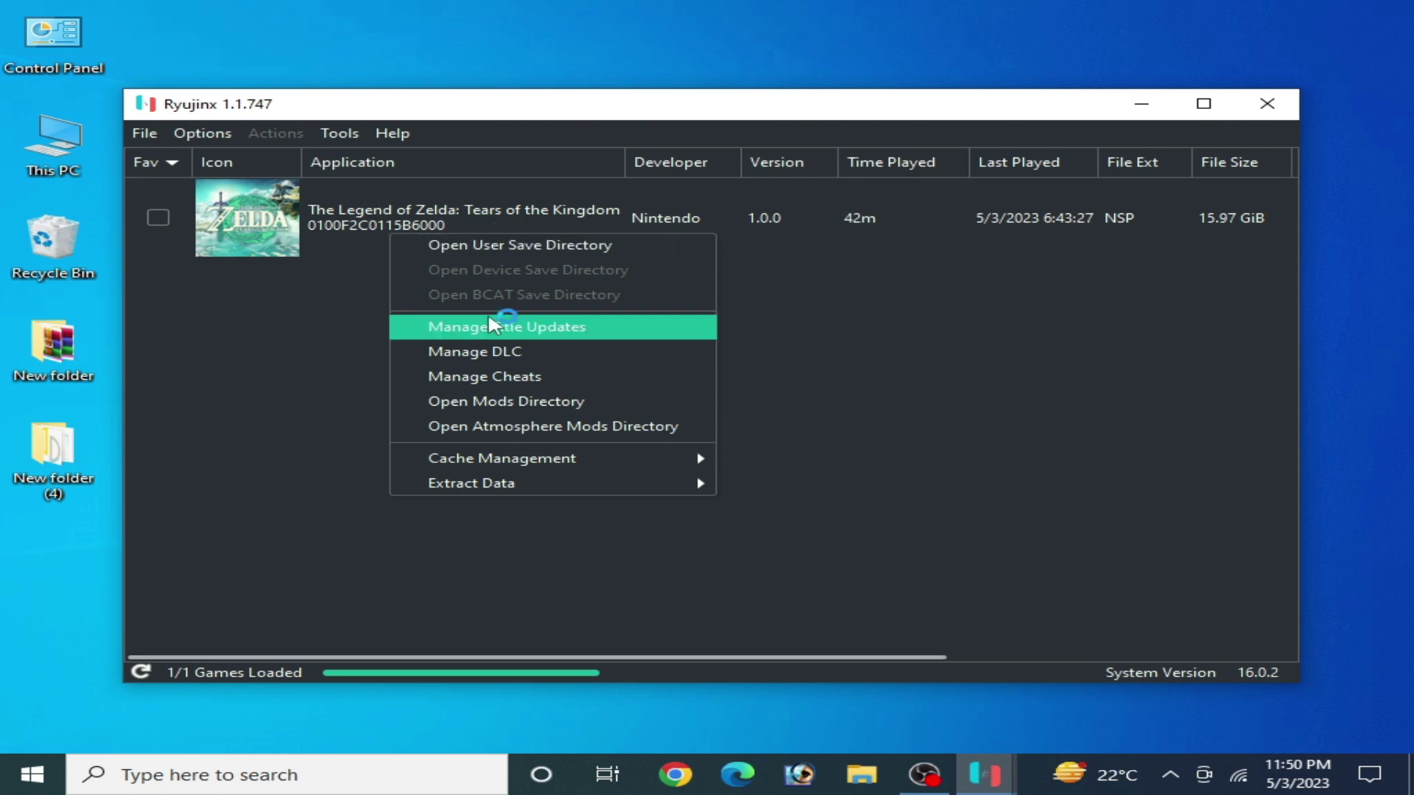
left_click(505, 402)
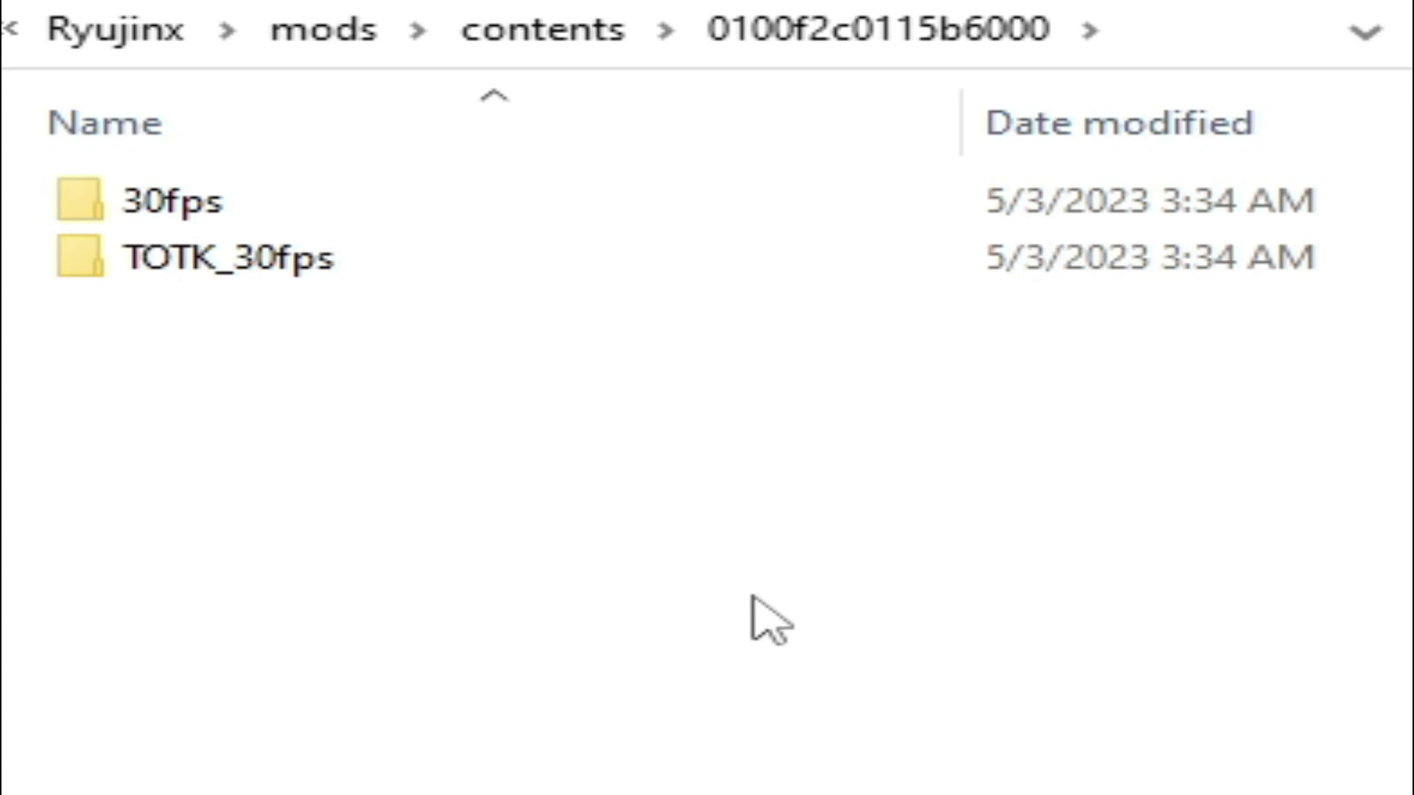
left_click_drag(173, 363, 203, 221)
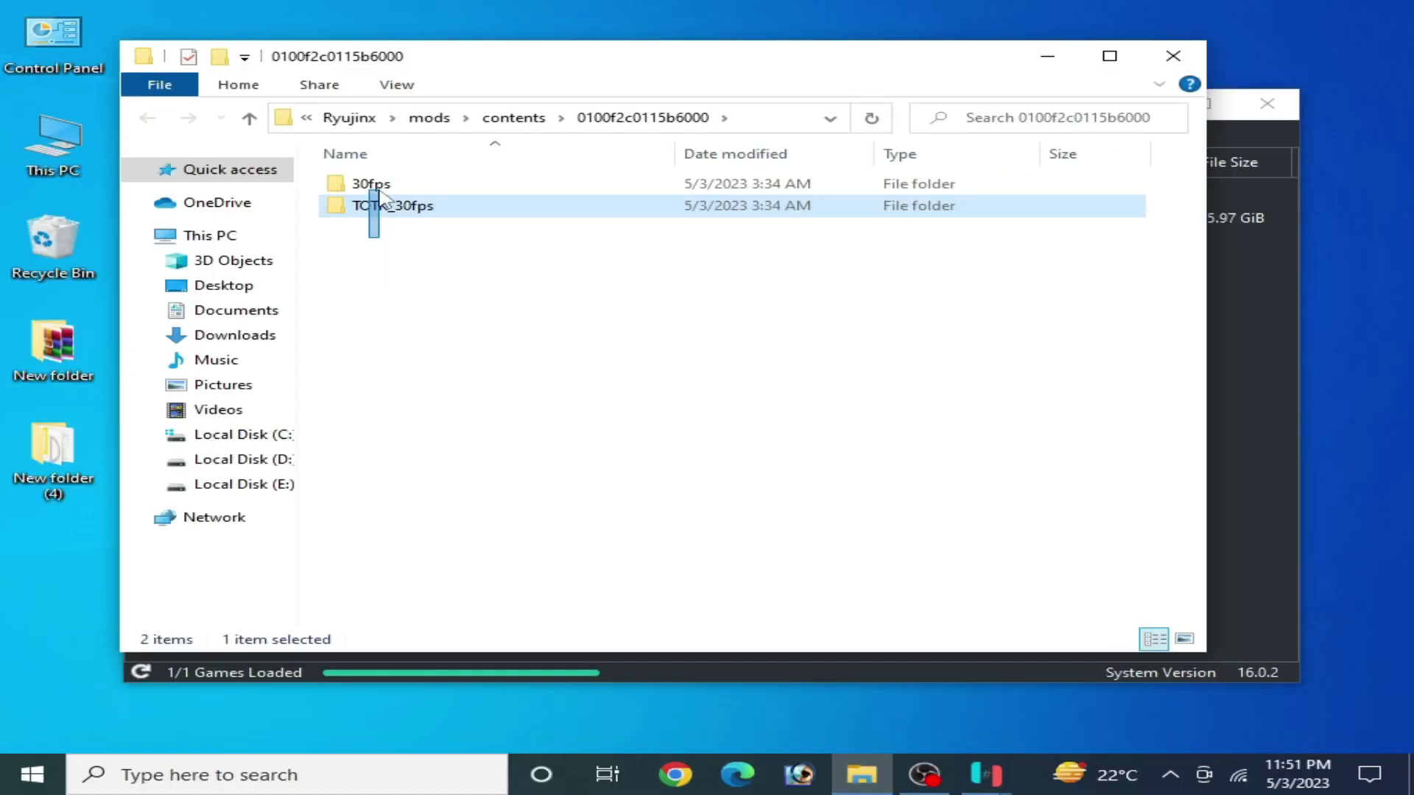
right_click(210, 216)
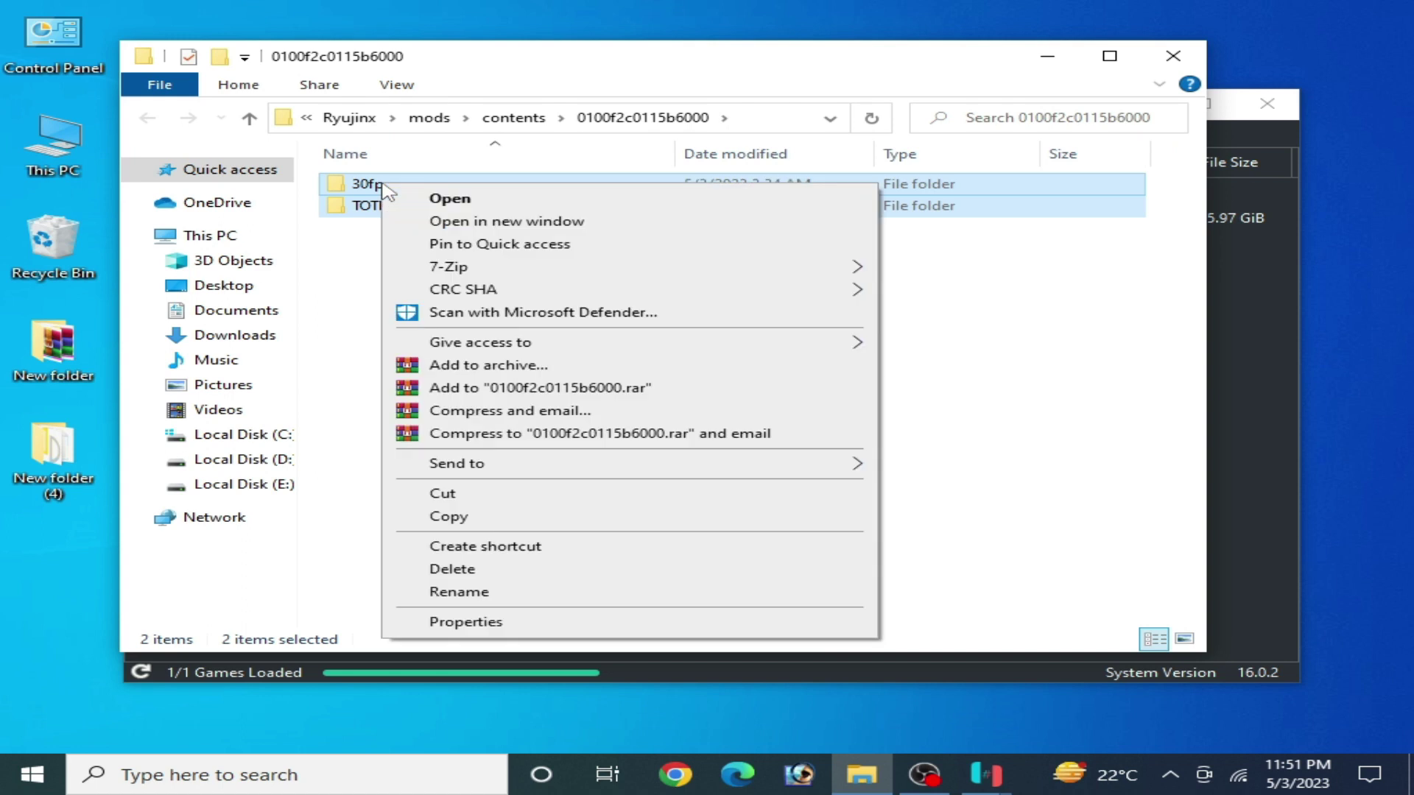
left_click(482, 569)
left_click(816, 405)
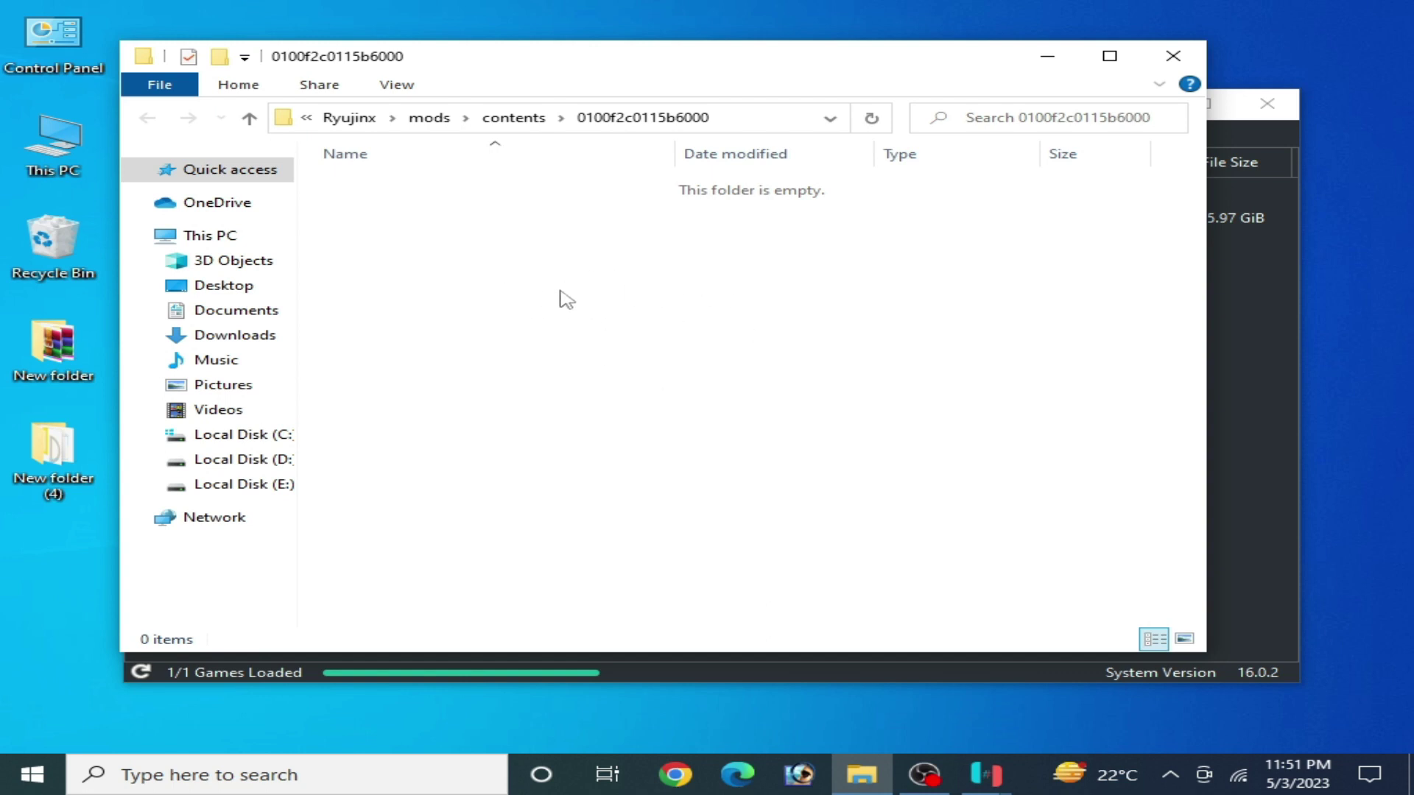
left_click_drag(879, 57, 771, 95)
left_click(1063, 94)
left_click(345, 250)
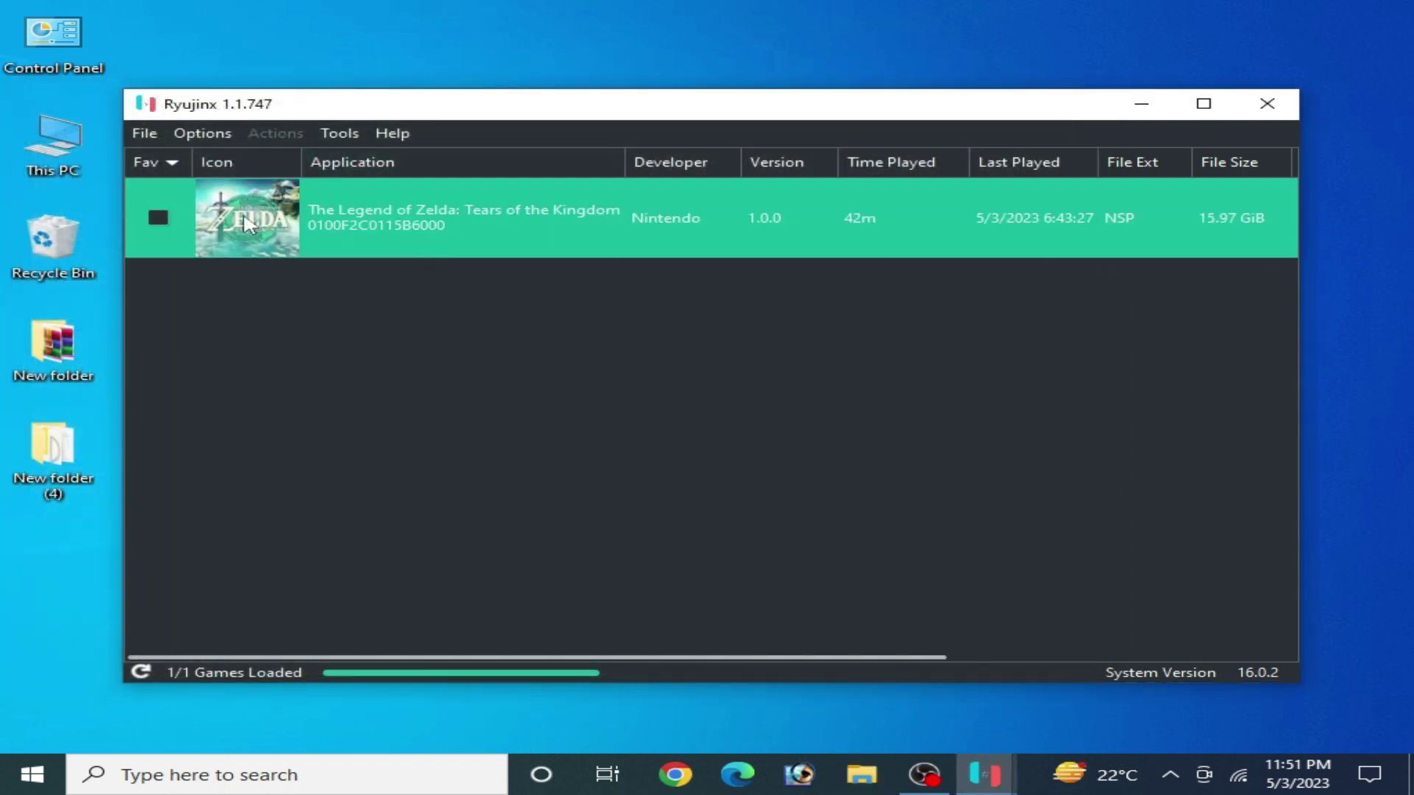
Open the emulator settings and enable VSync in the system options
left_click(196, 133)
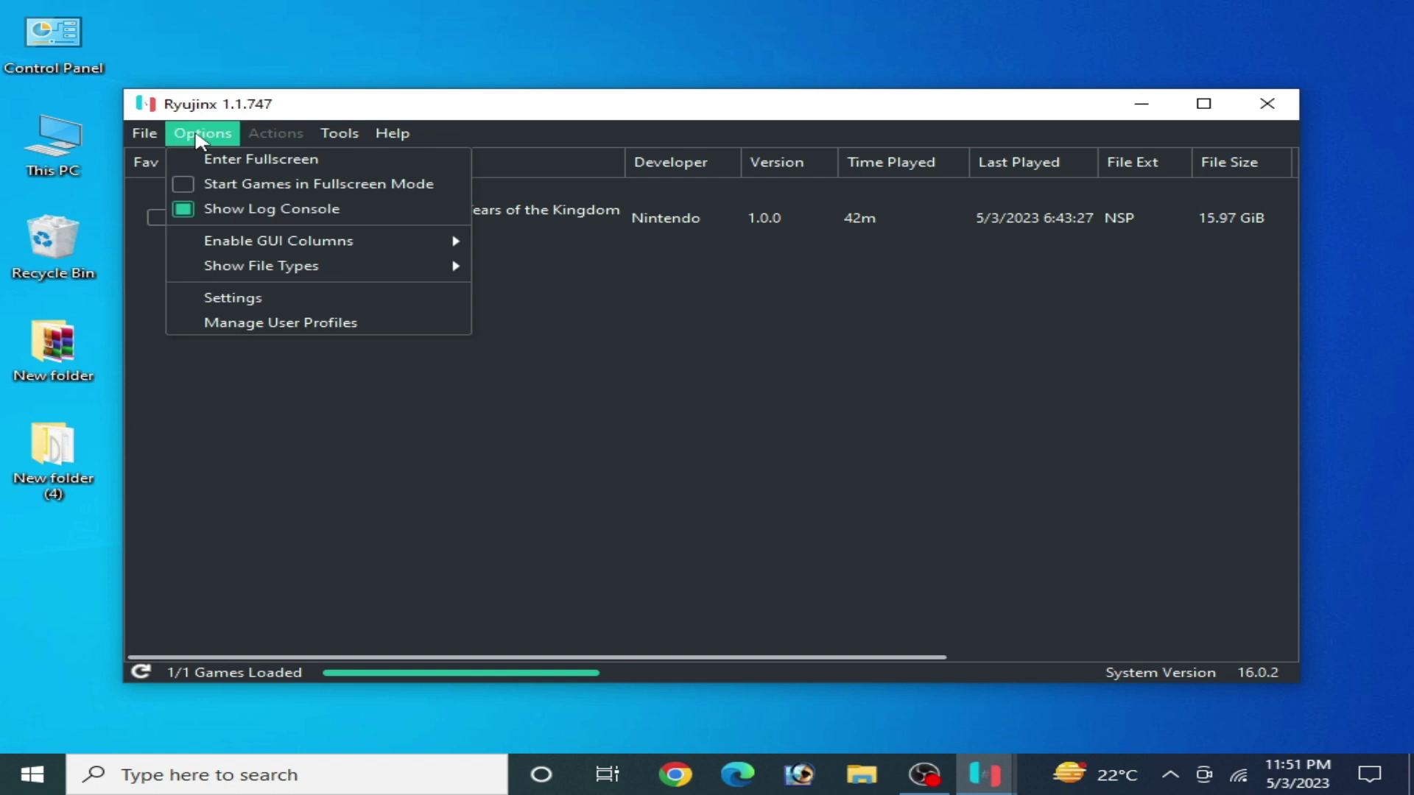
left_click(669, 461)
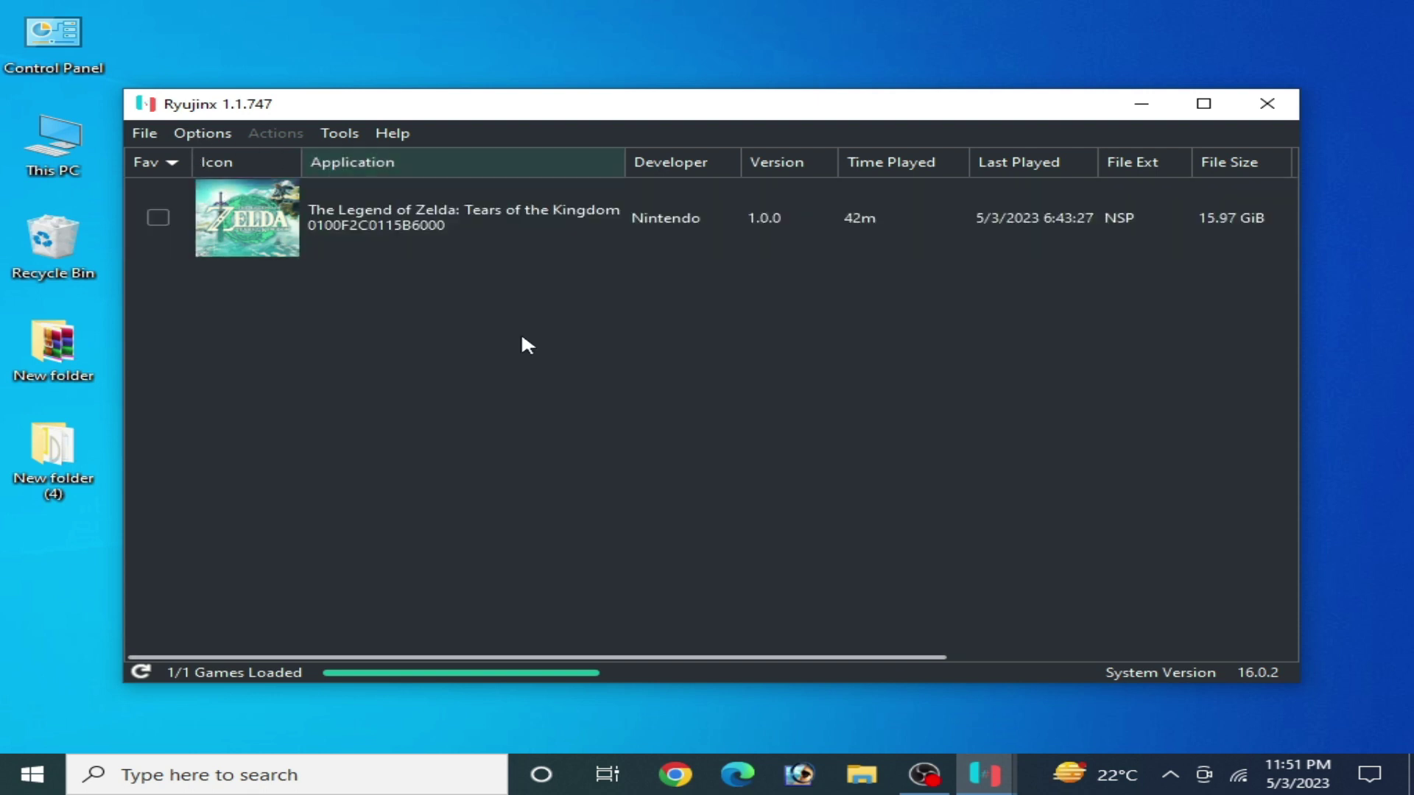
left_click(193, 139)
left_click(252, 298)
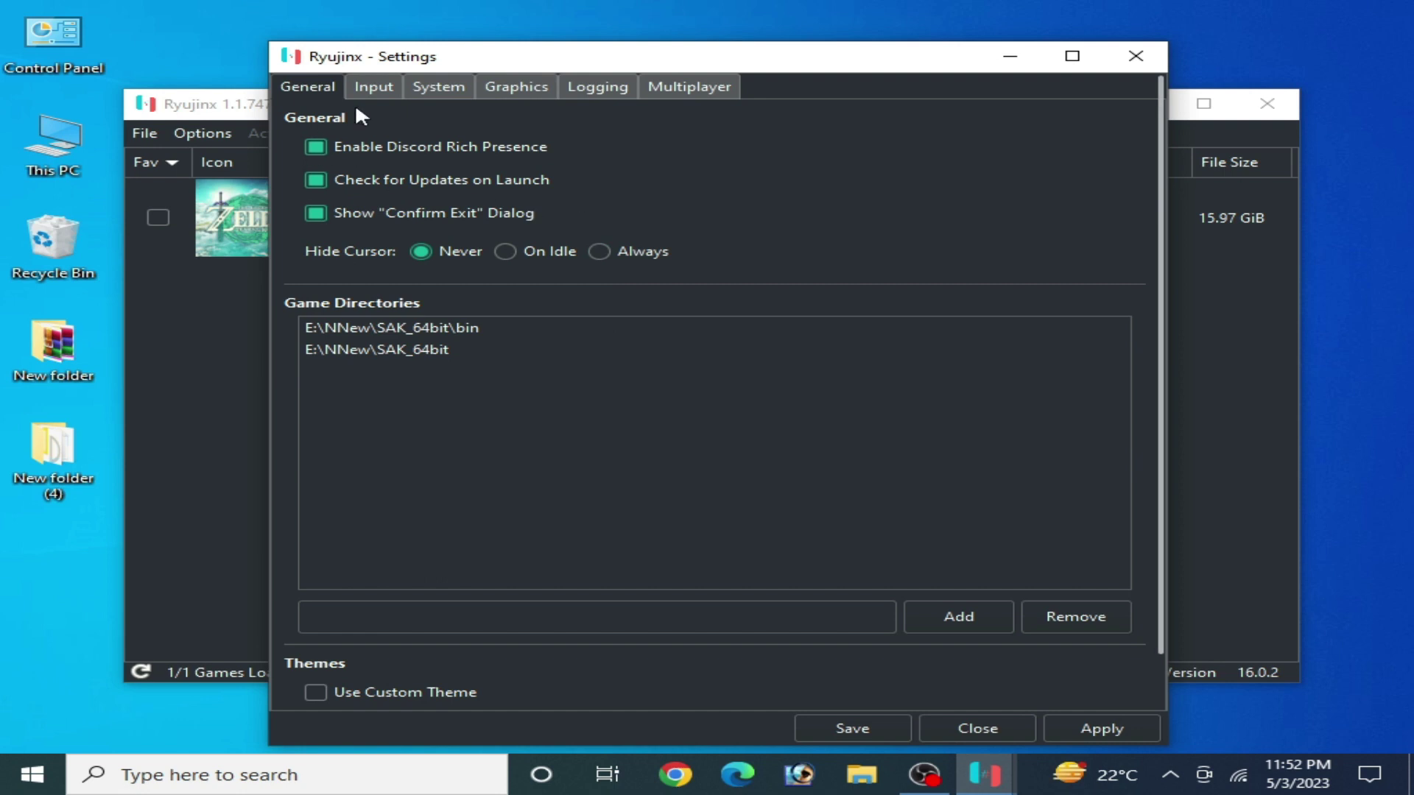
left_click(447, 86)
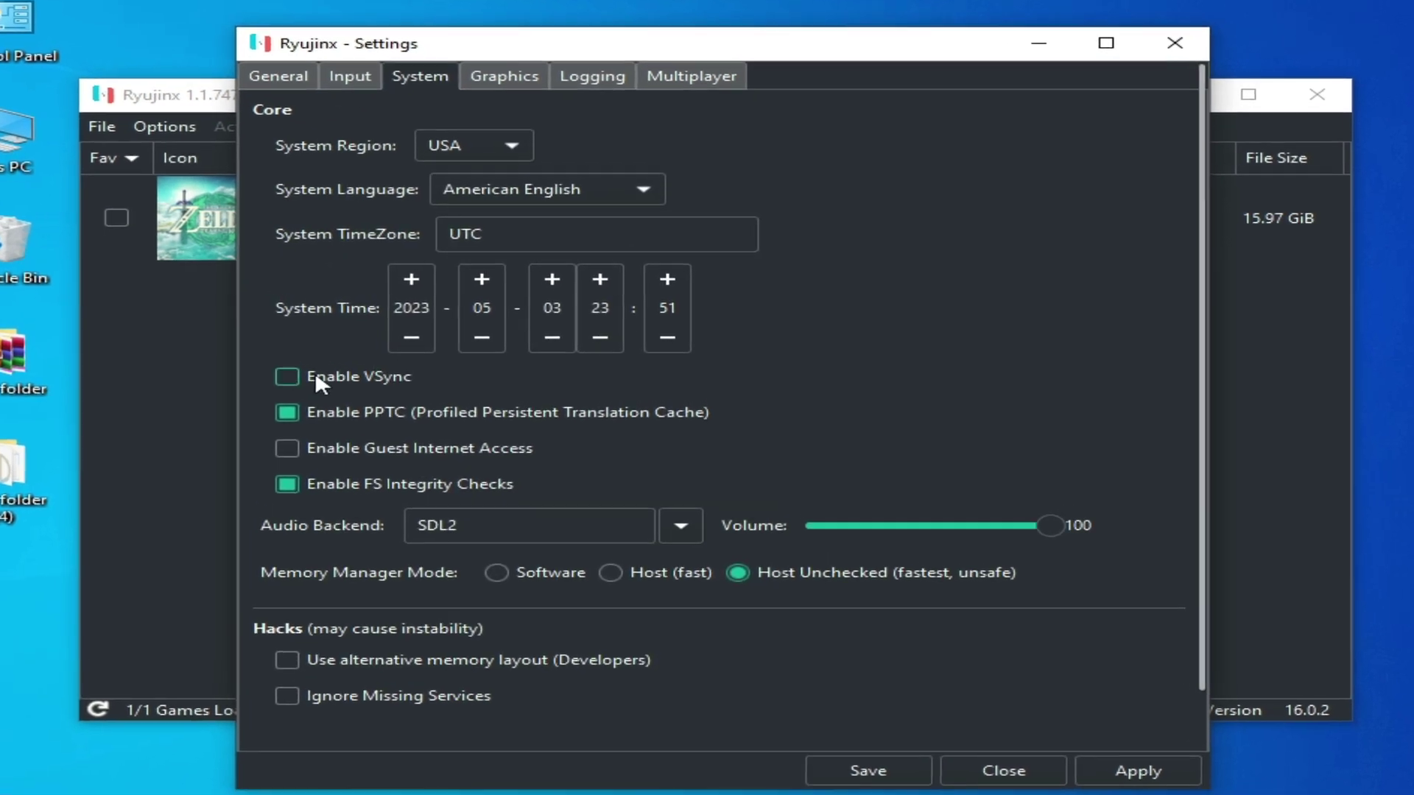
mouse_move(299, 378)
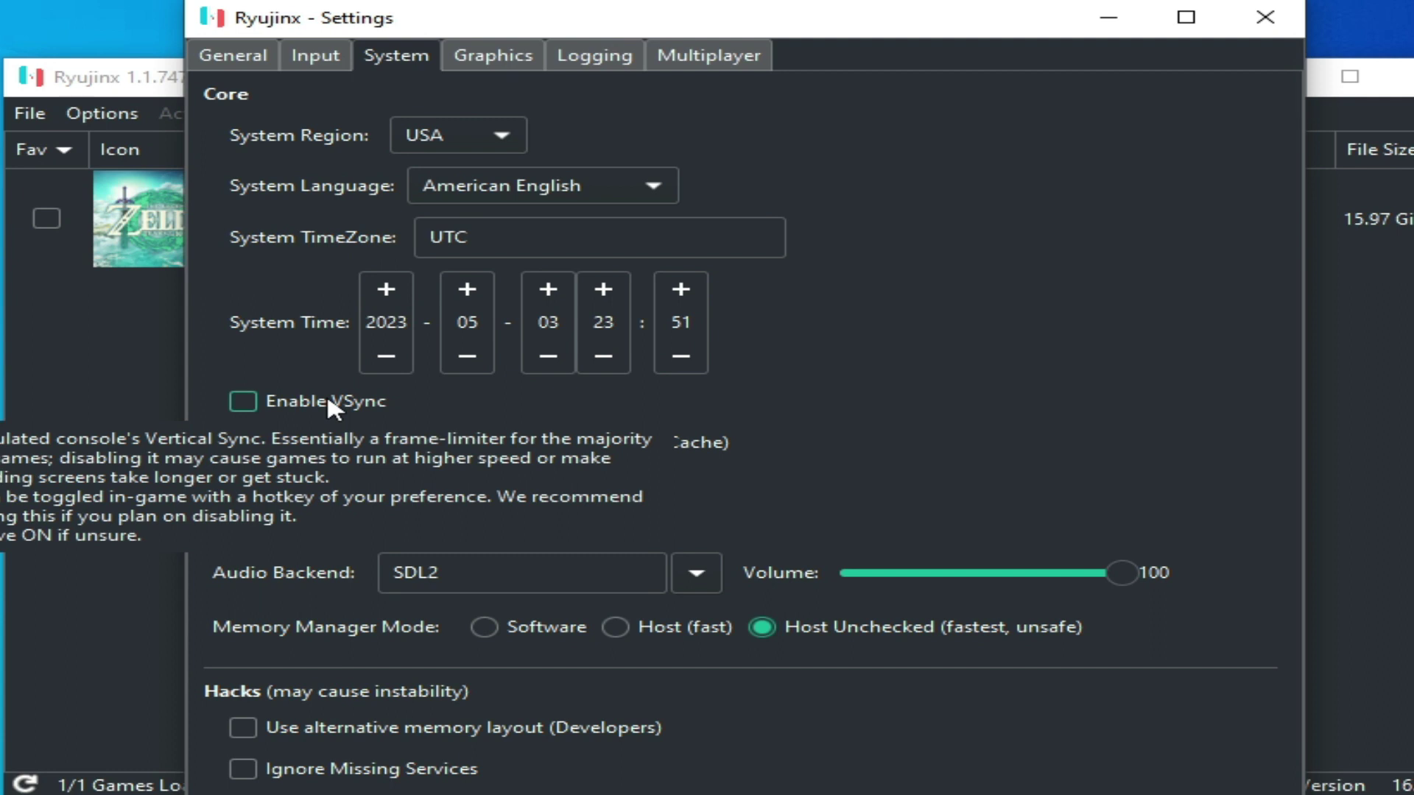
left_click(248, 401)
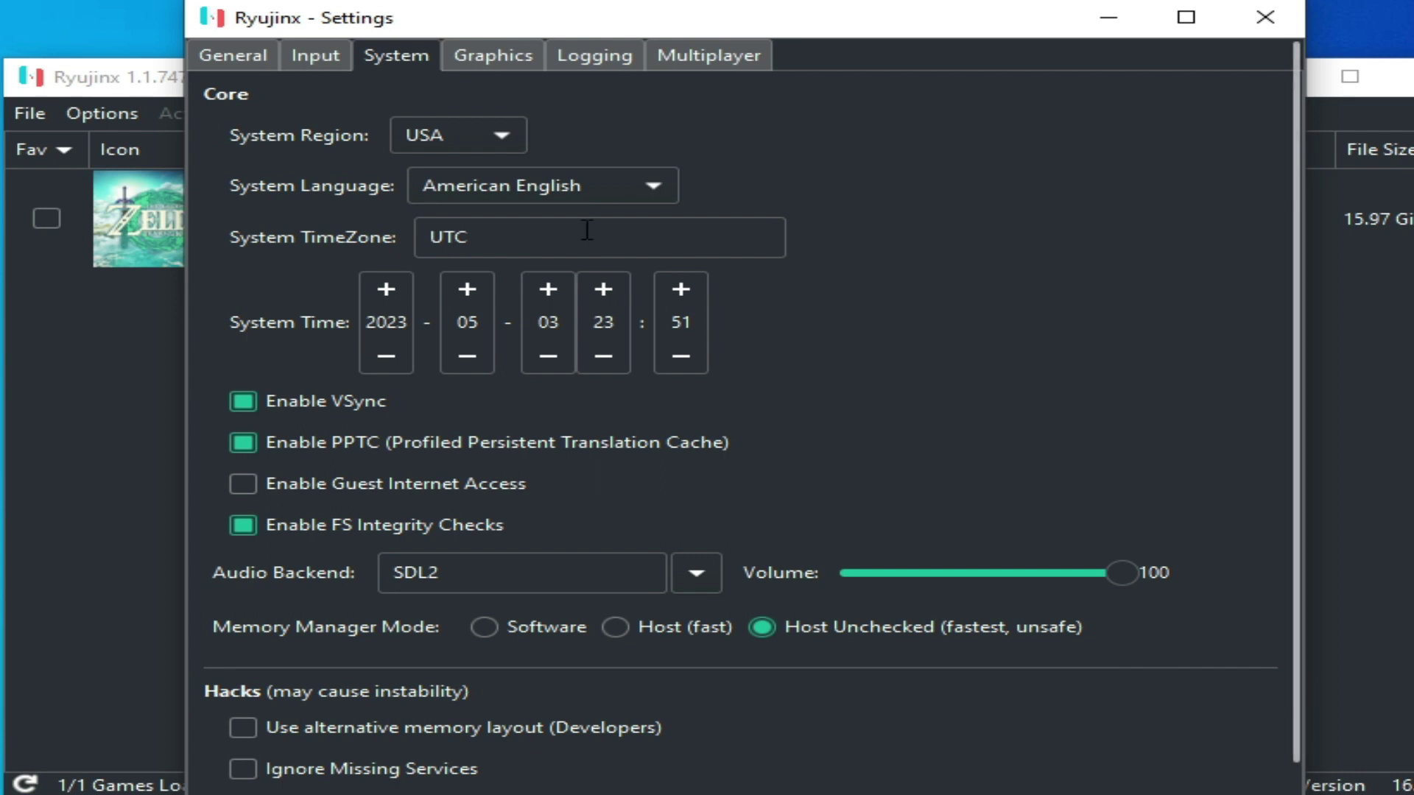
Switch the graphics backend between OpenGL and Vulkan, ending on OpenGL
left_click(514, 55)
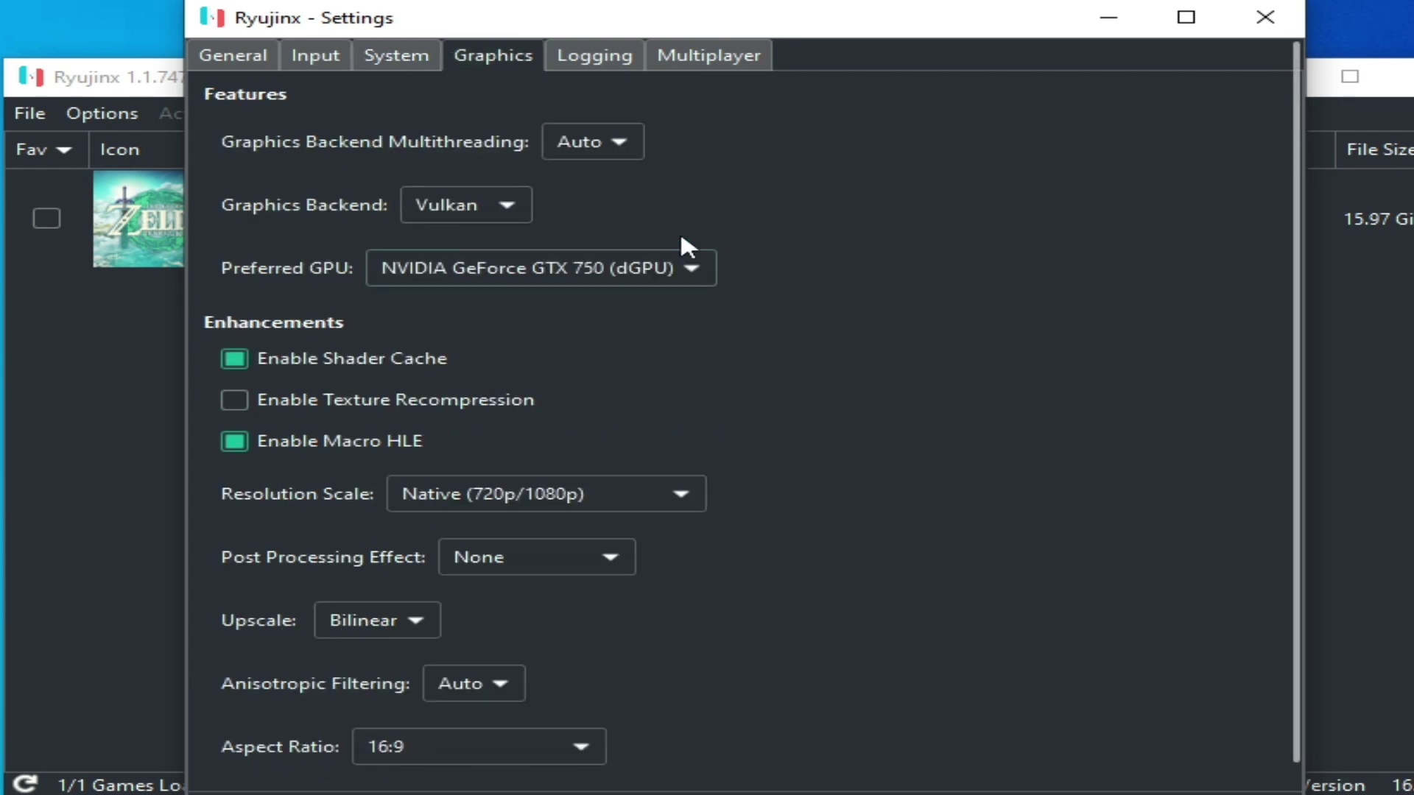
left_click(507, 206)
left_click(446, 236)
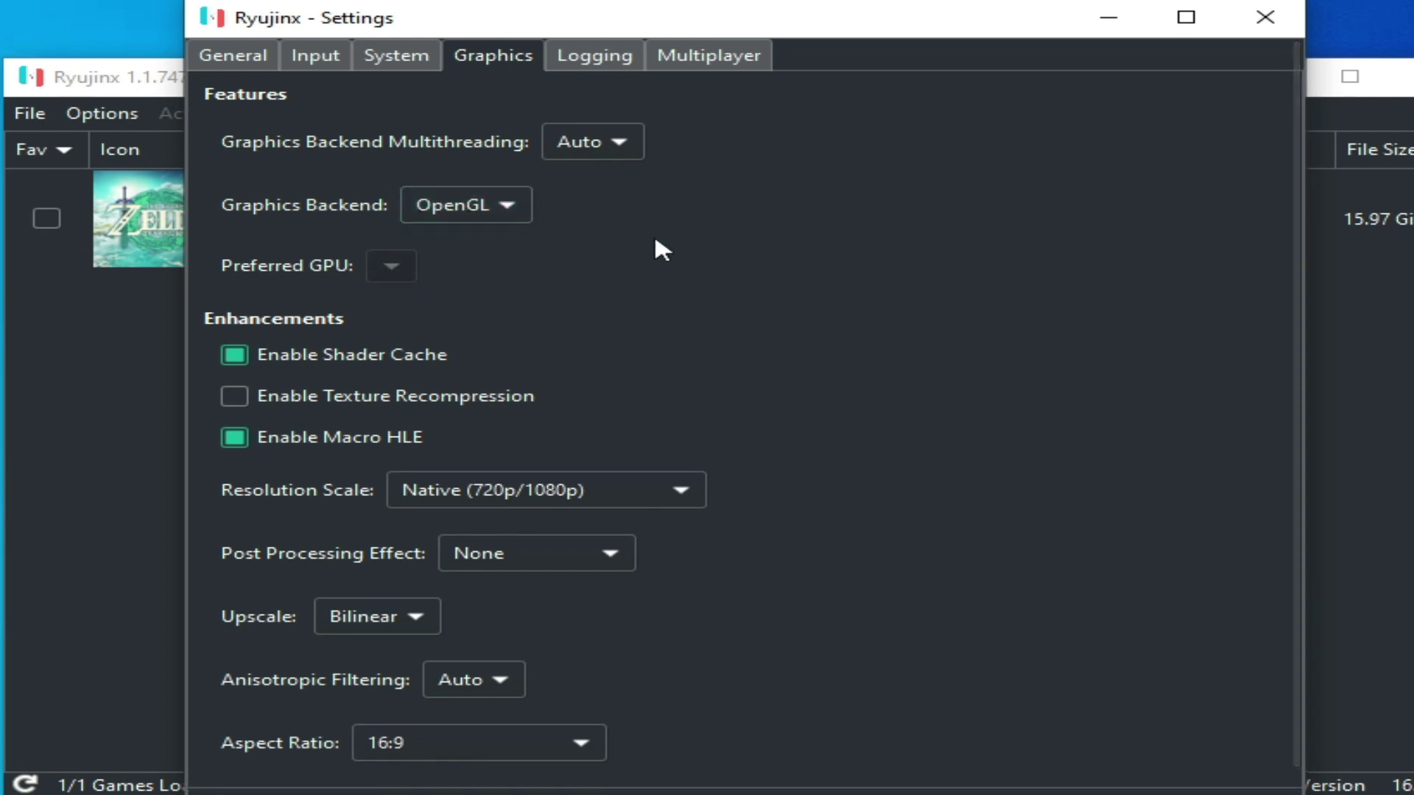
left_click(515, 212)
left_click(466, 169)
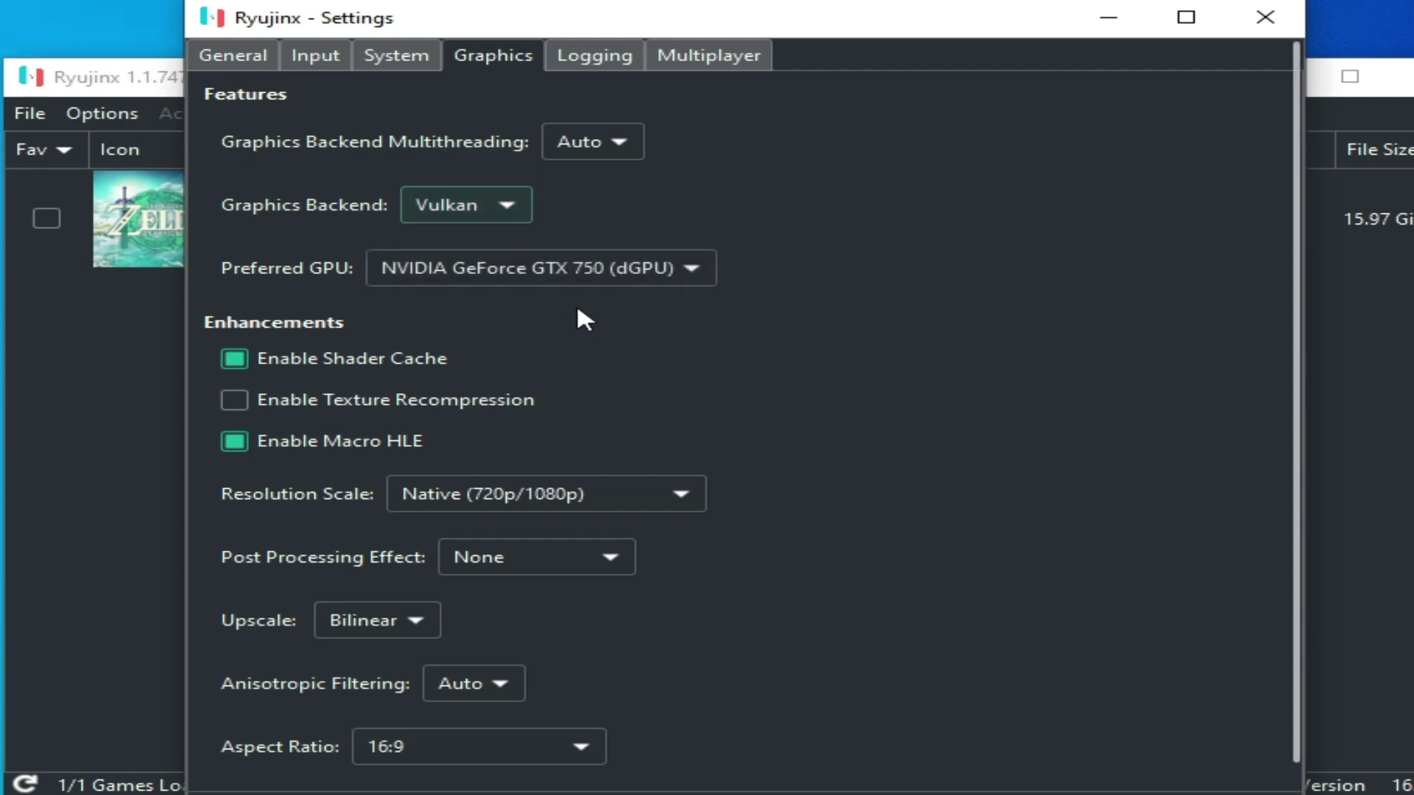
left_click(480, 214)
left_click(466, 237)
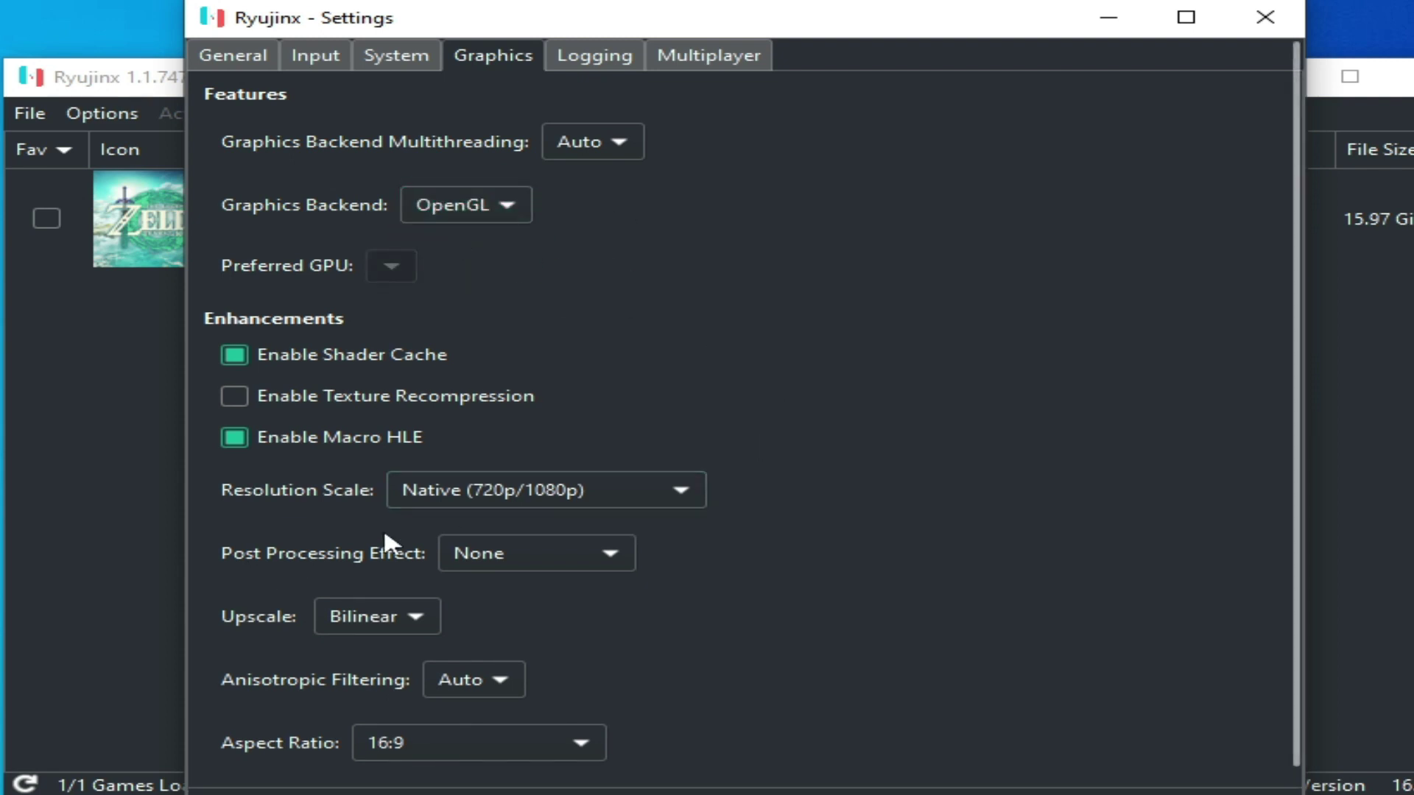
Choose Native (720p/1080p) as the resolution scale, and apply and save the settings
left_click(469, 483)
left_click(537, 486)
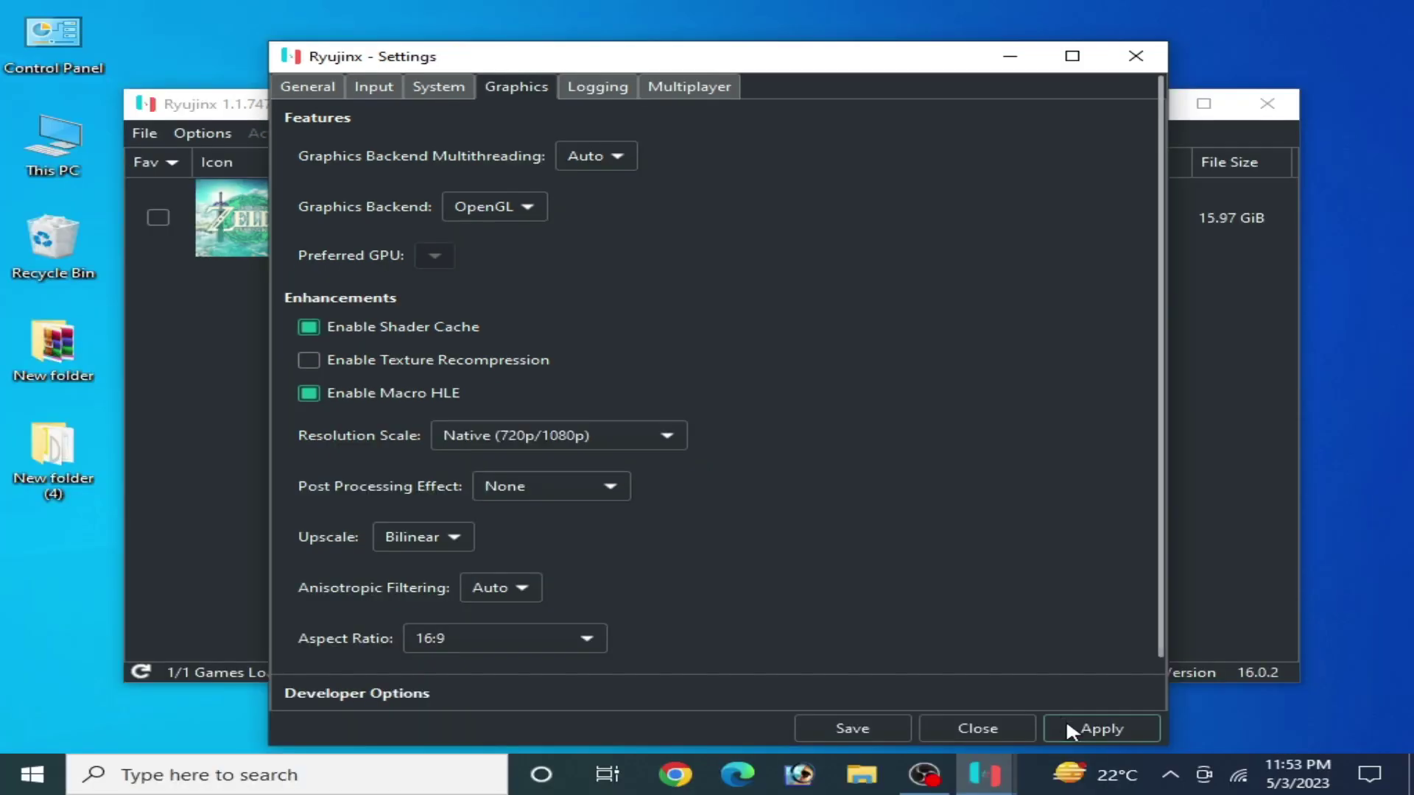
left_click(1097, 729)
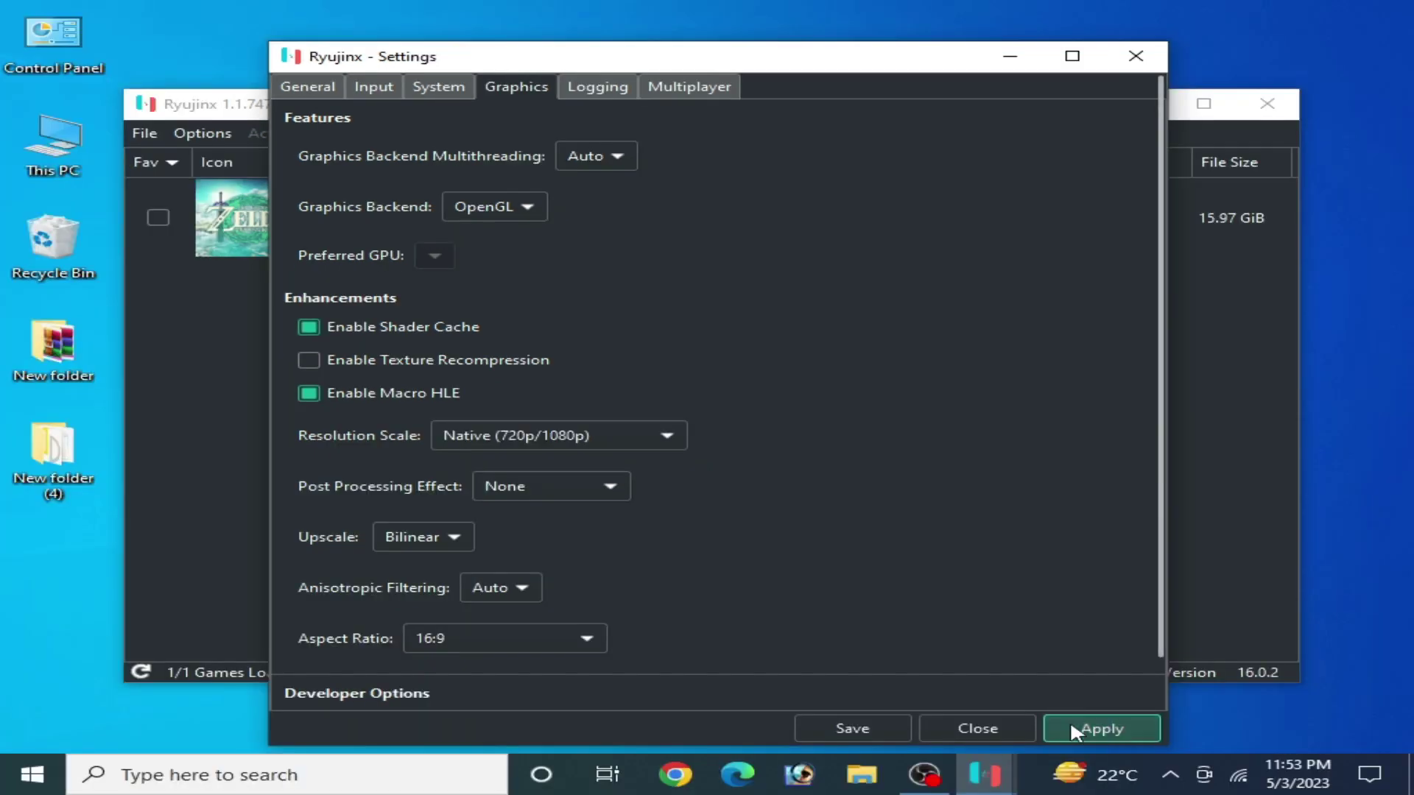
left_click(854, 729)
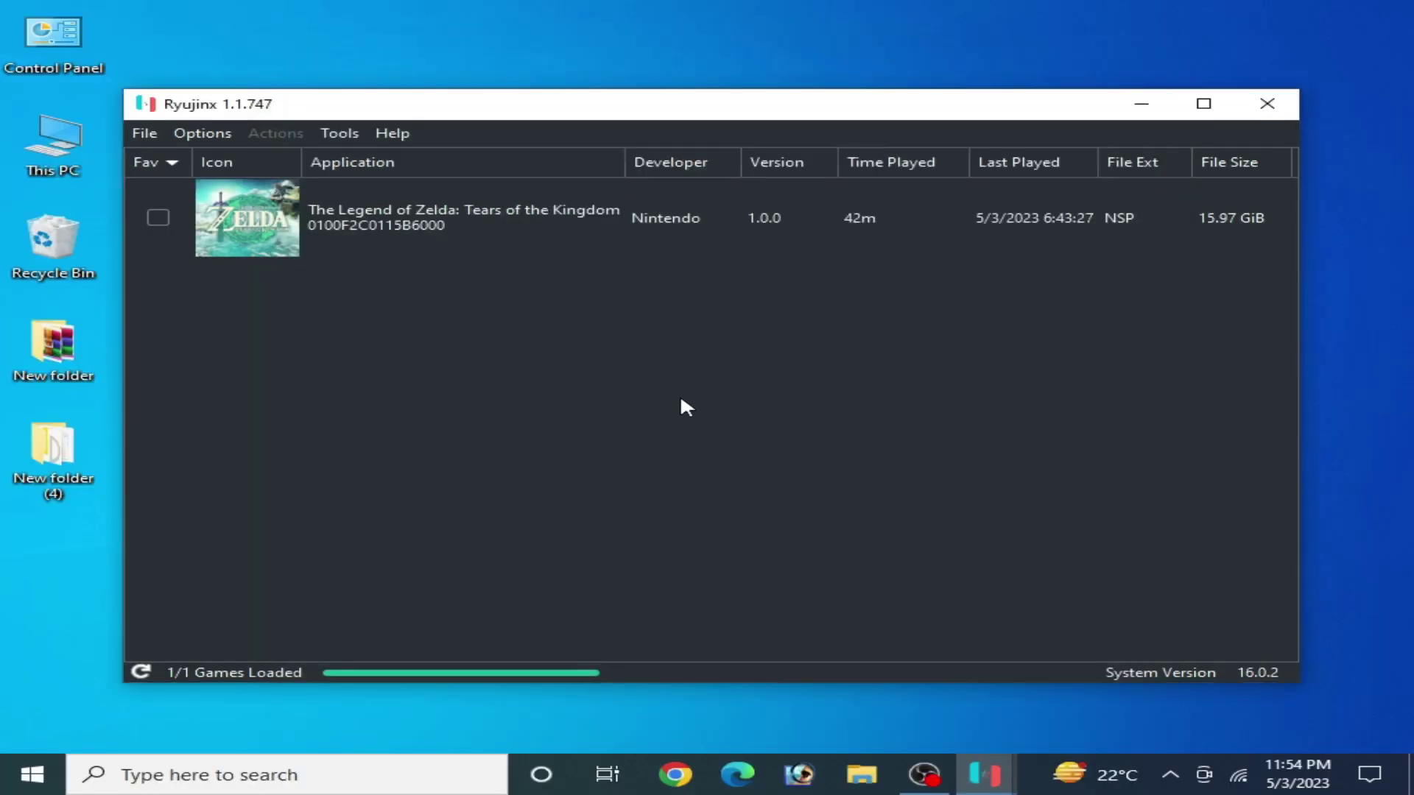
Open Device Manager, check the driver properties of the NVIDIA GeForce GTX 750 display adapter, and close it
left_click(291, 781)
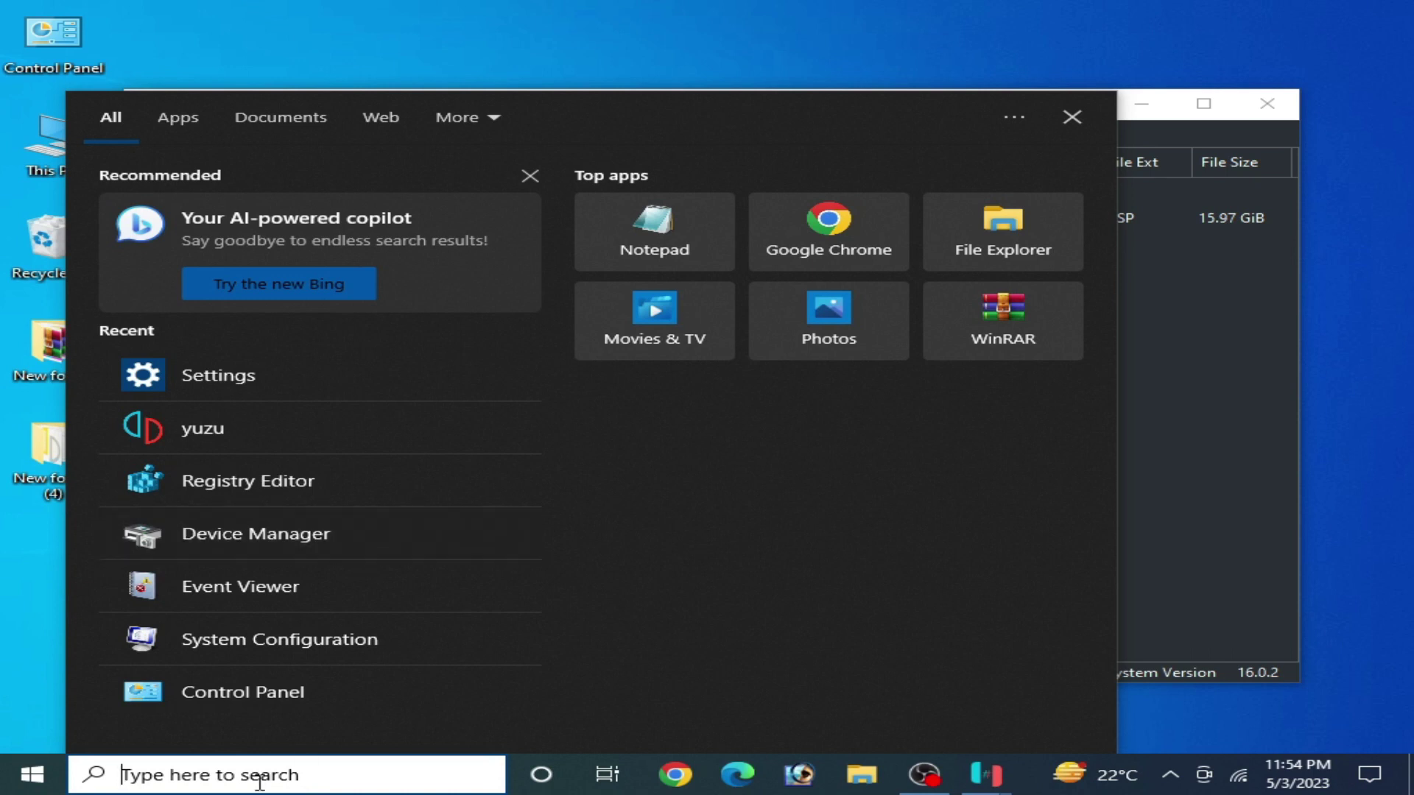
left_click(283, 537)
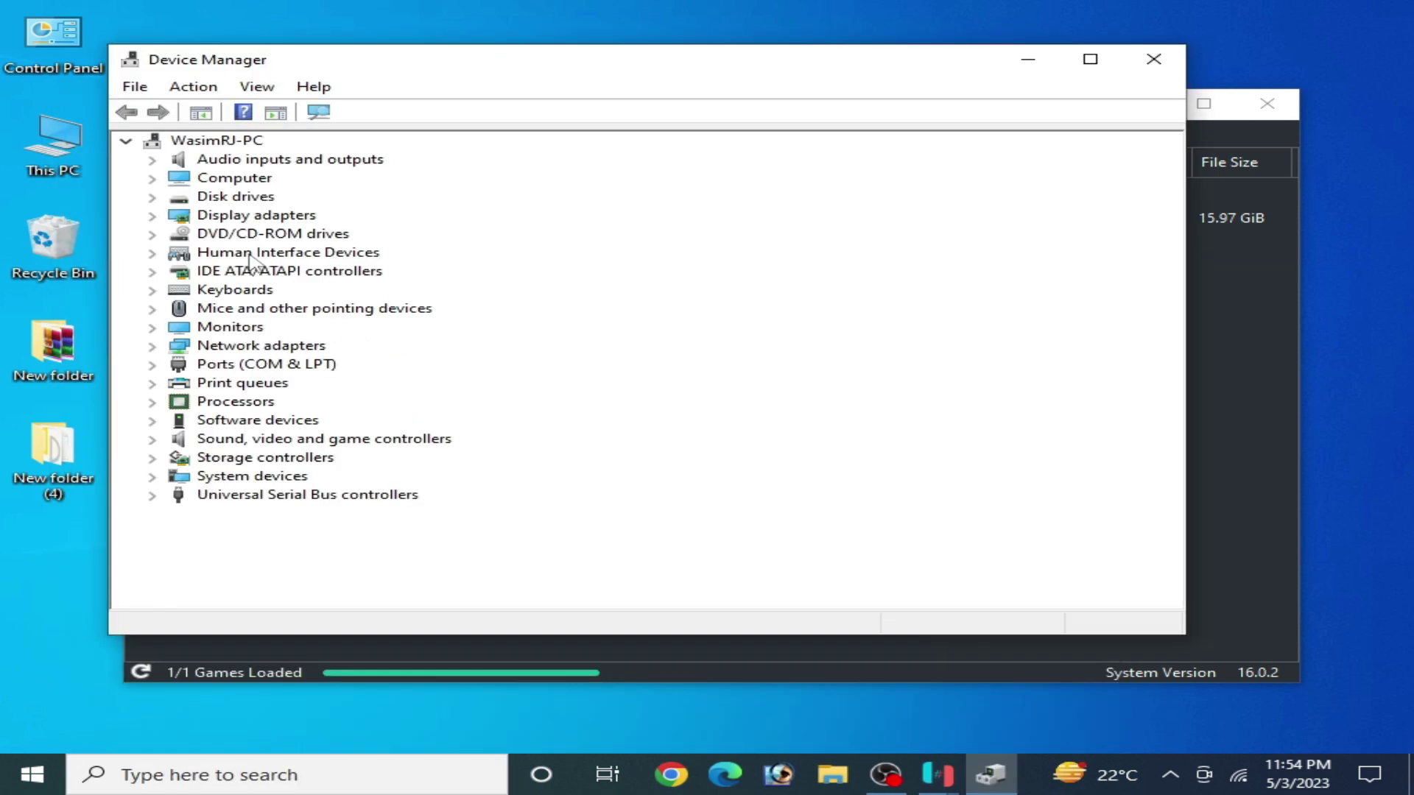
left_click(152, 214)
left_click(250, 234)
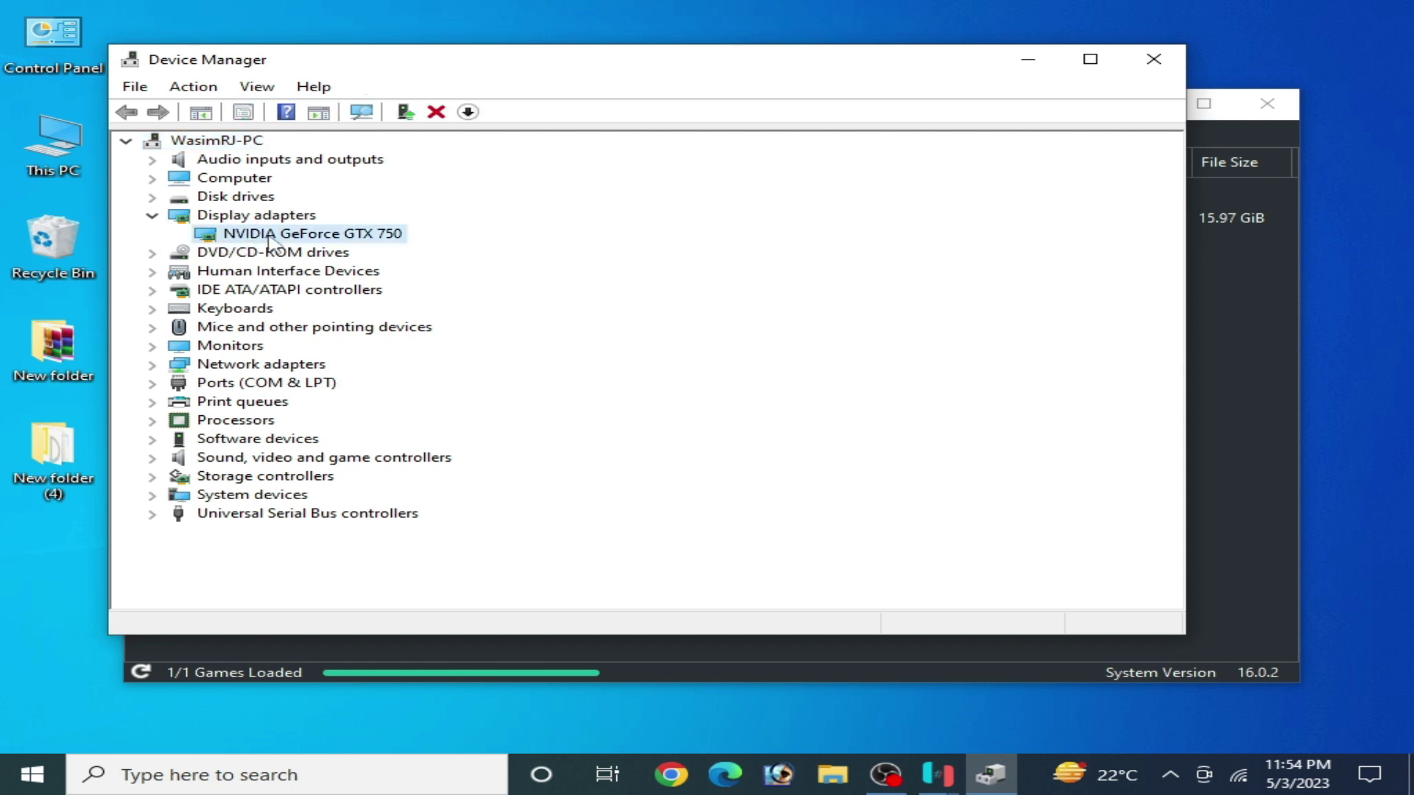
right_click(270, 243)
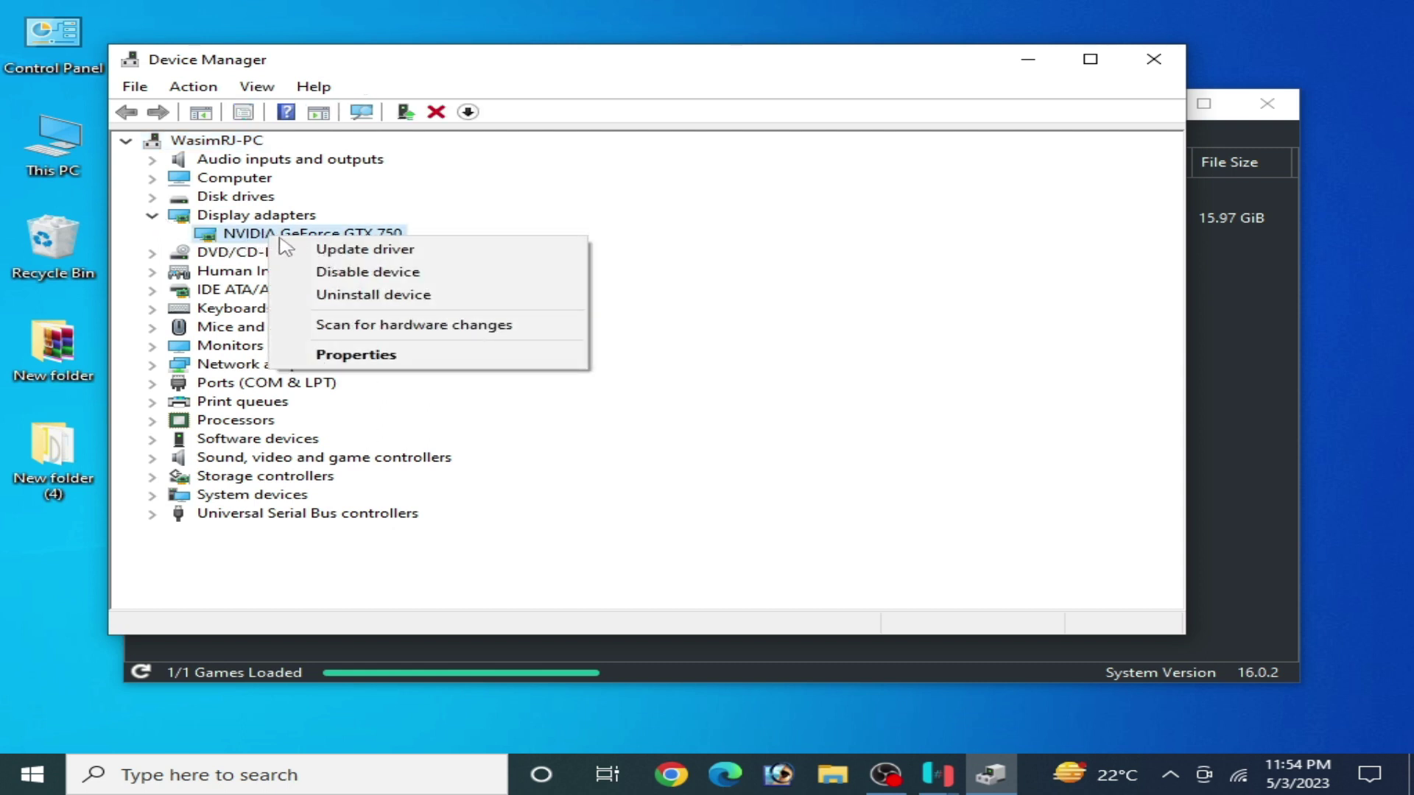
left_click(373, 356)
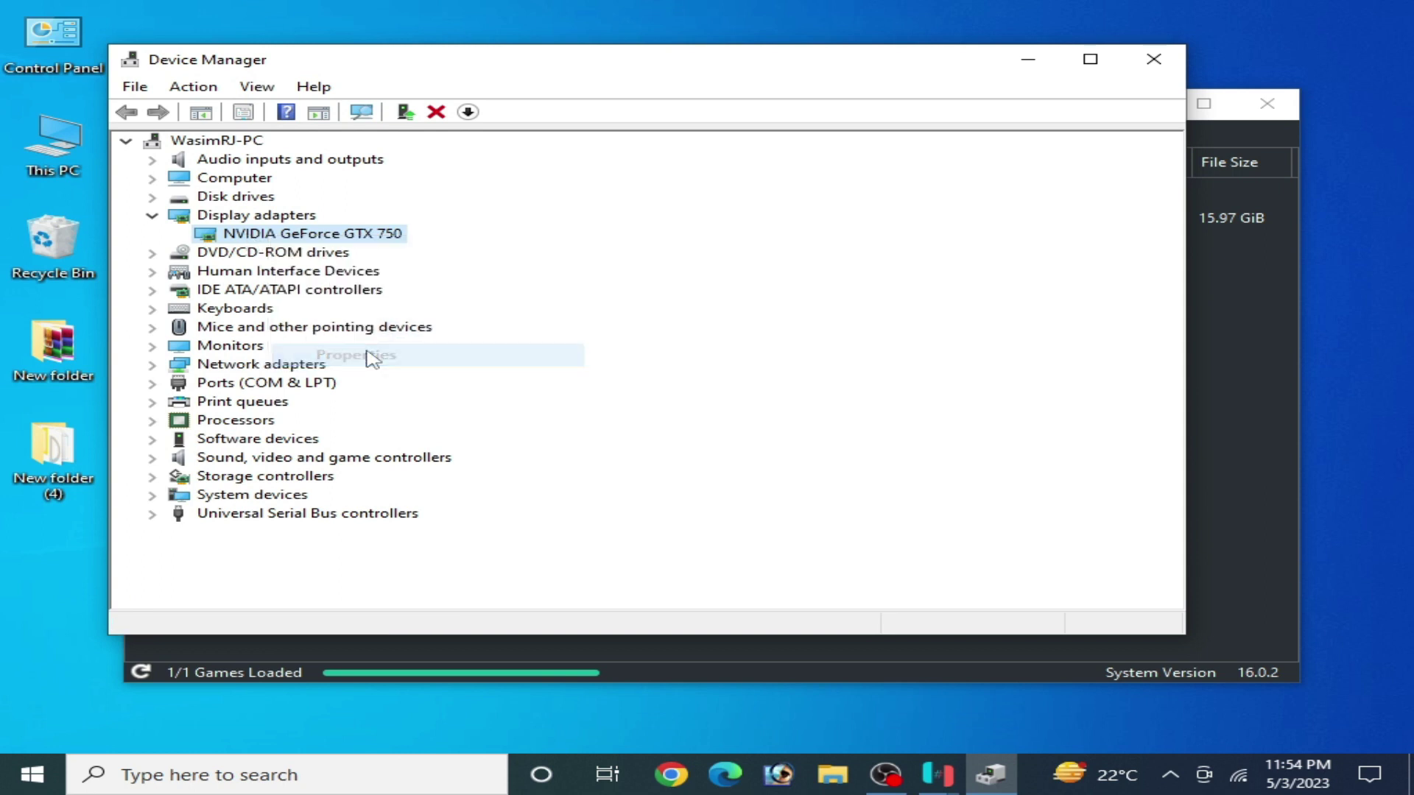
left_click(499, 156)
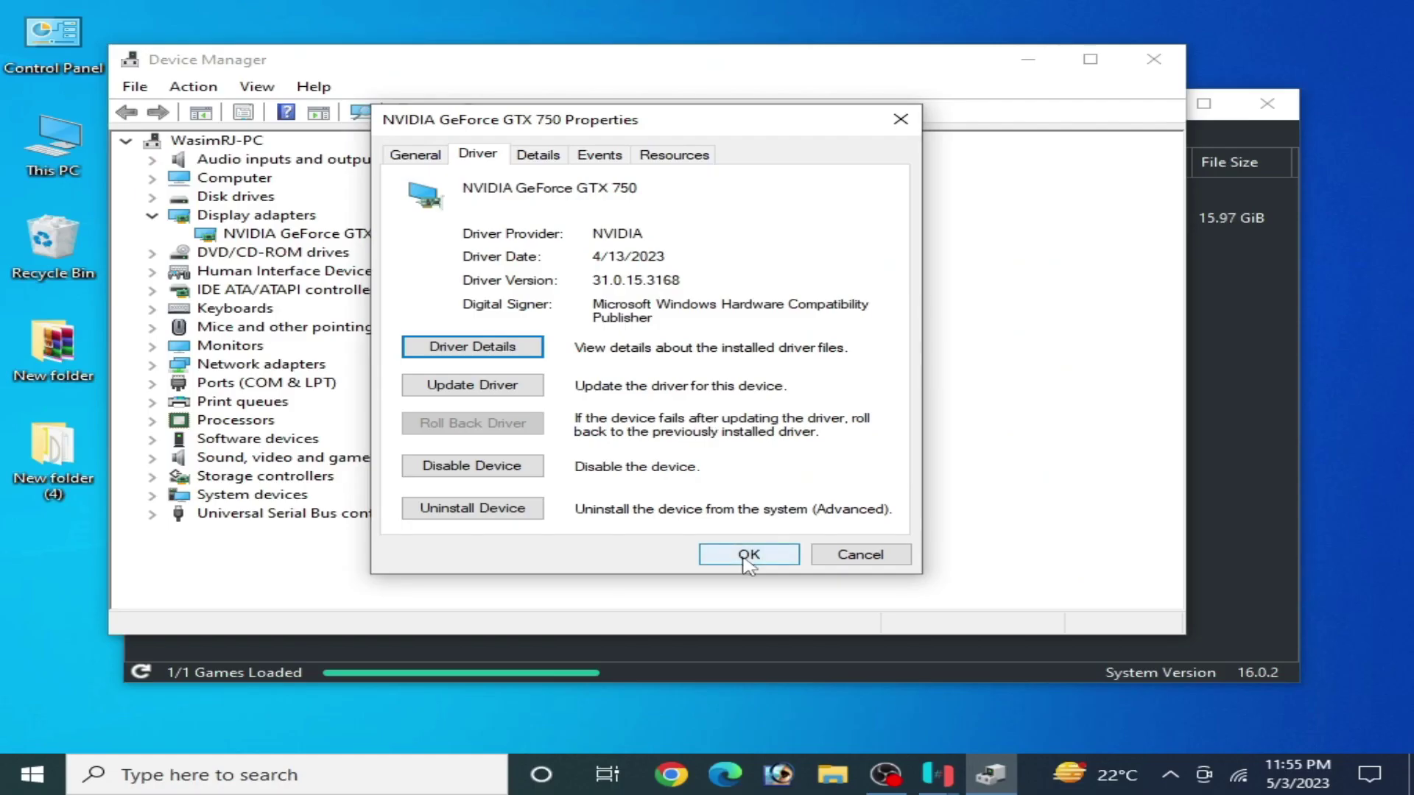
left_click(747, 555)
left_click(1165, 66)
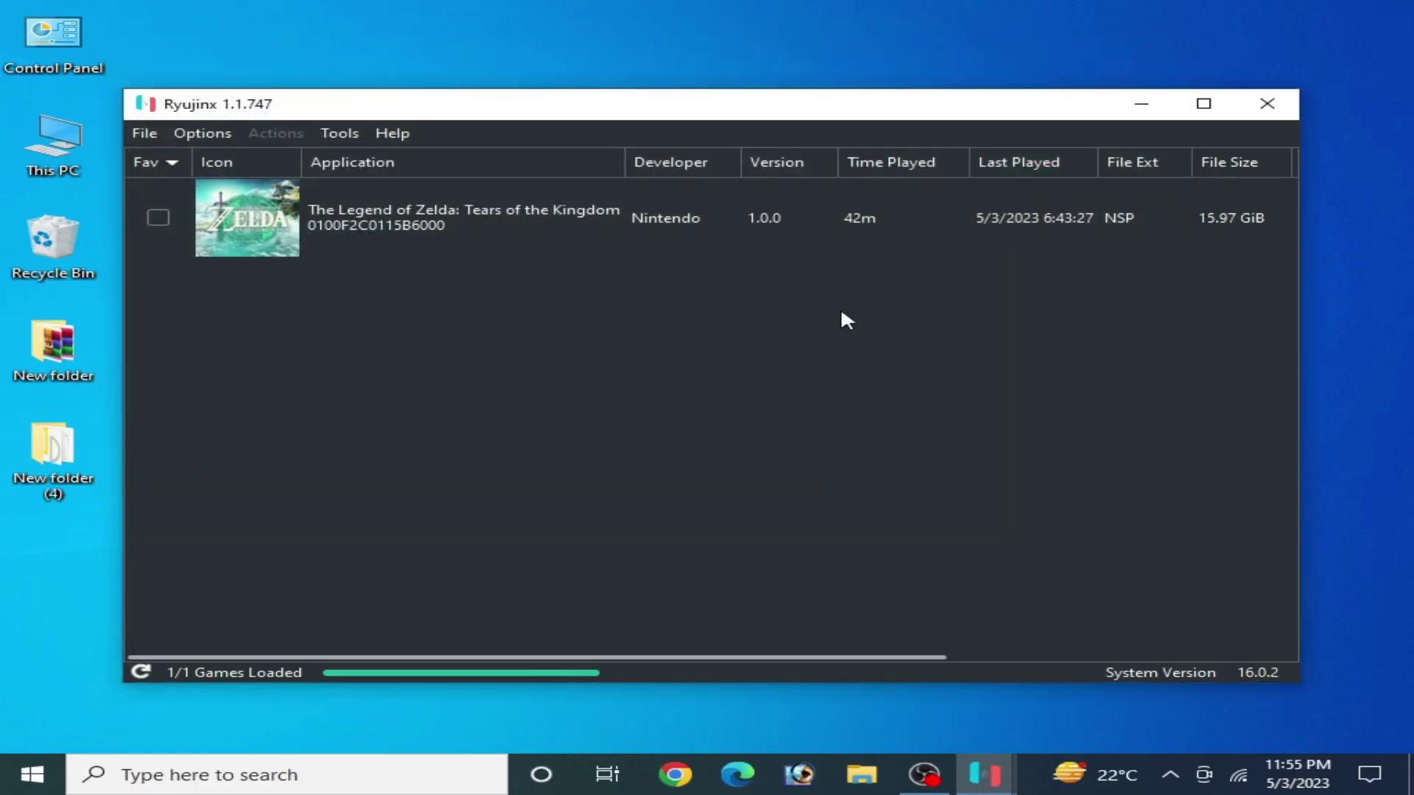
Open the Windows graphics settings from the display settings and remove the existing Ryujinx performance preference
left_click(723, 27)
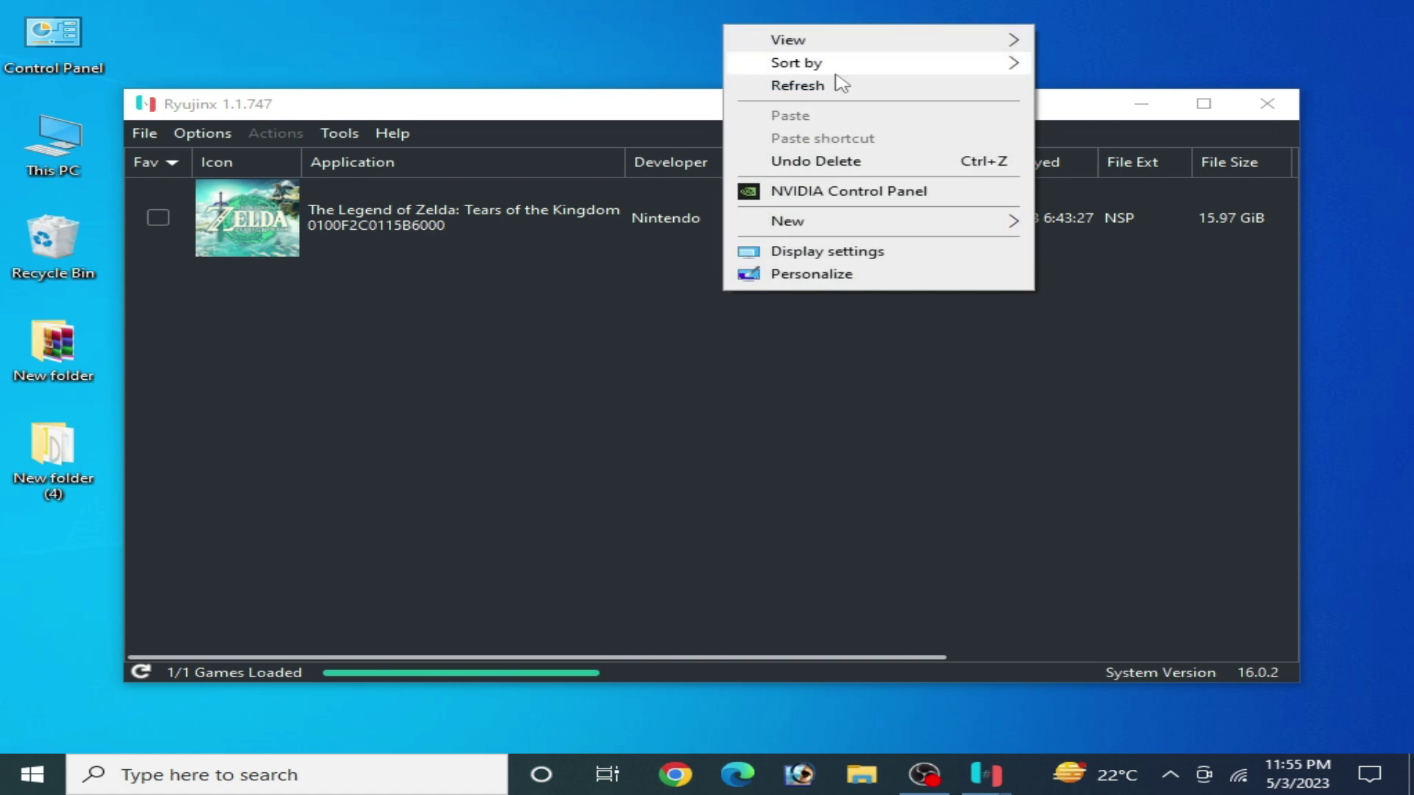
left_click(802, 251)
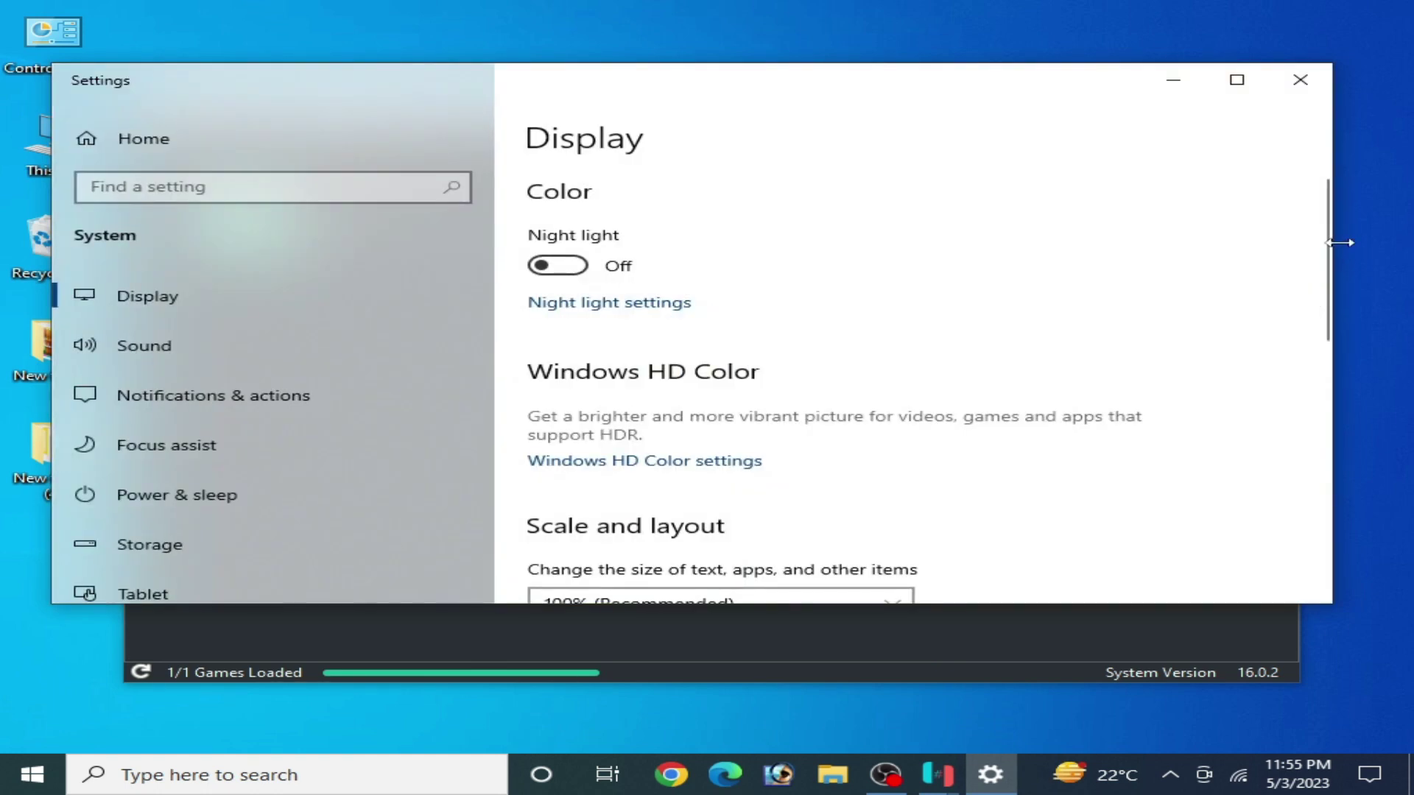
left_click_drag(1328, 254, 1323, 437)
left_click(583, 478)
left_click(471, 465)
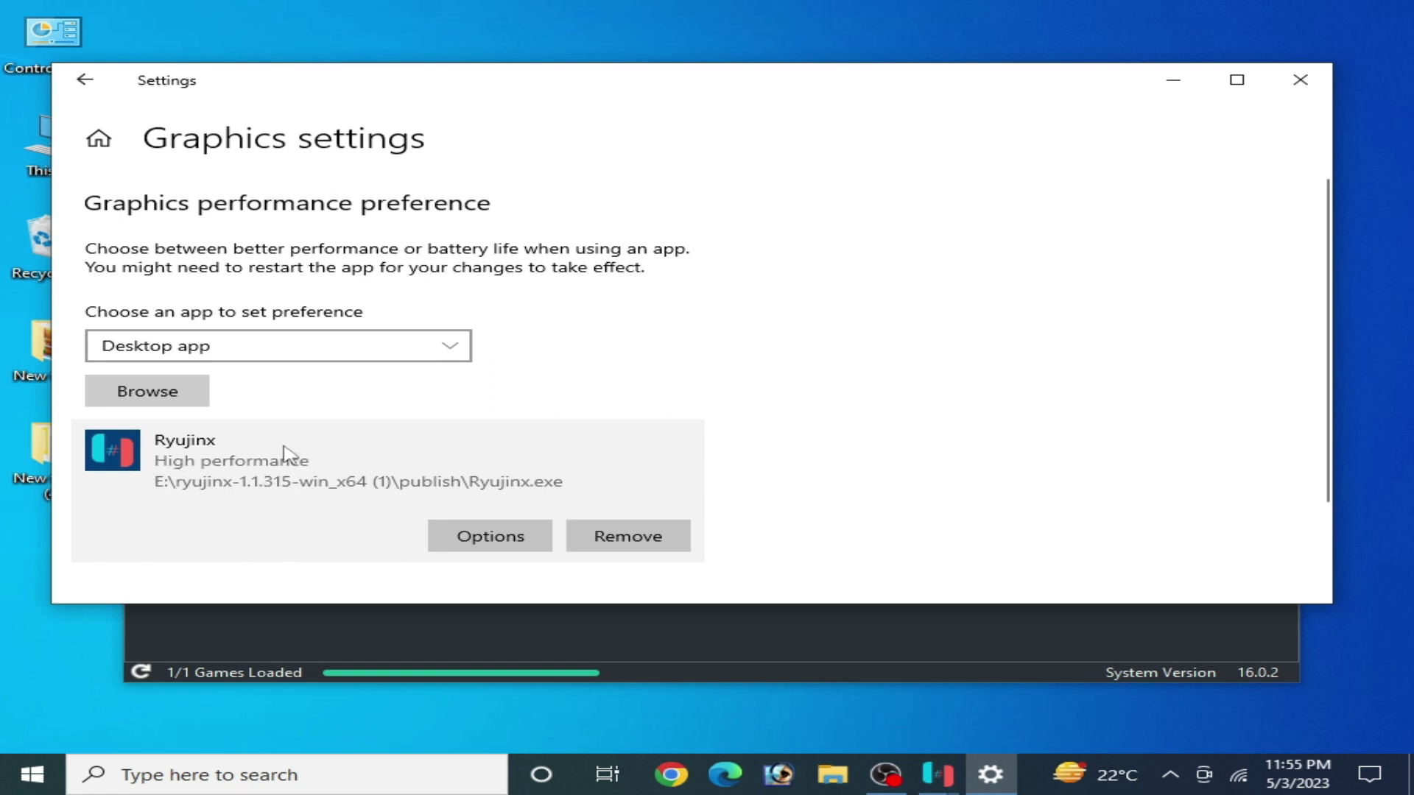
left_click(603, 535)
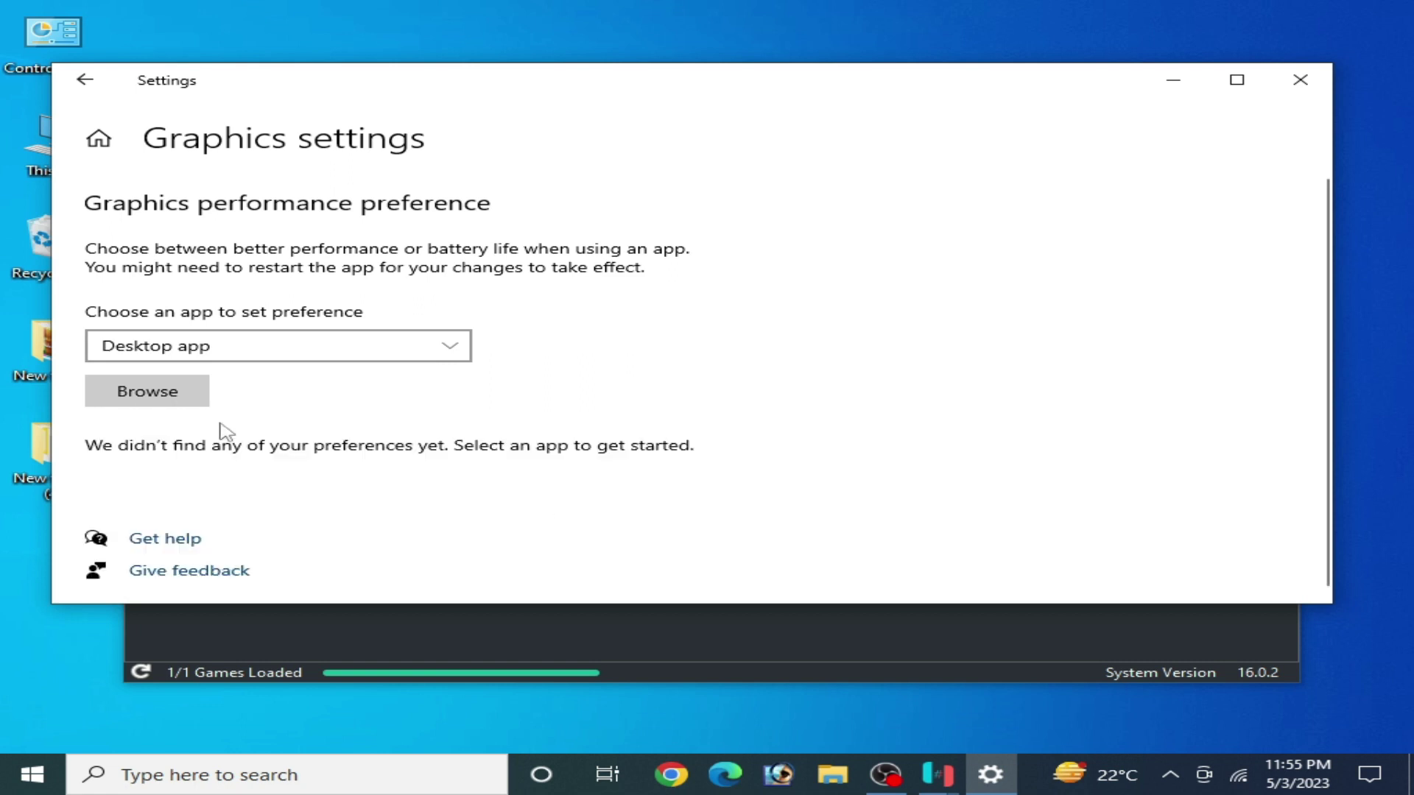
Add the Ryujinx application from its publish folder, located through the desktop shortcut, to the graphics performance preferences
left_click(128, 392)
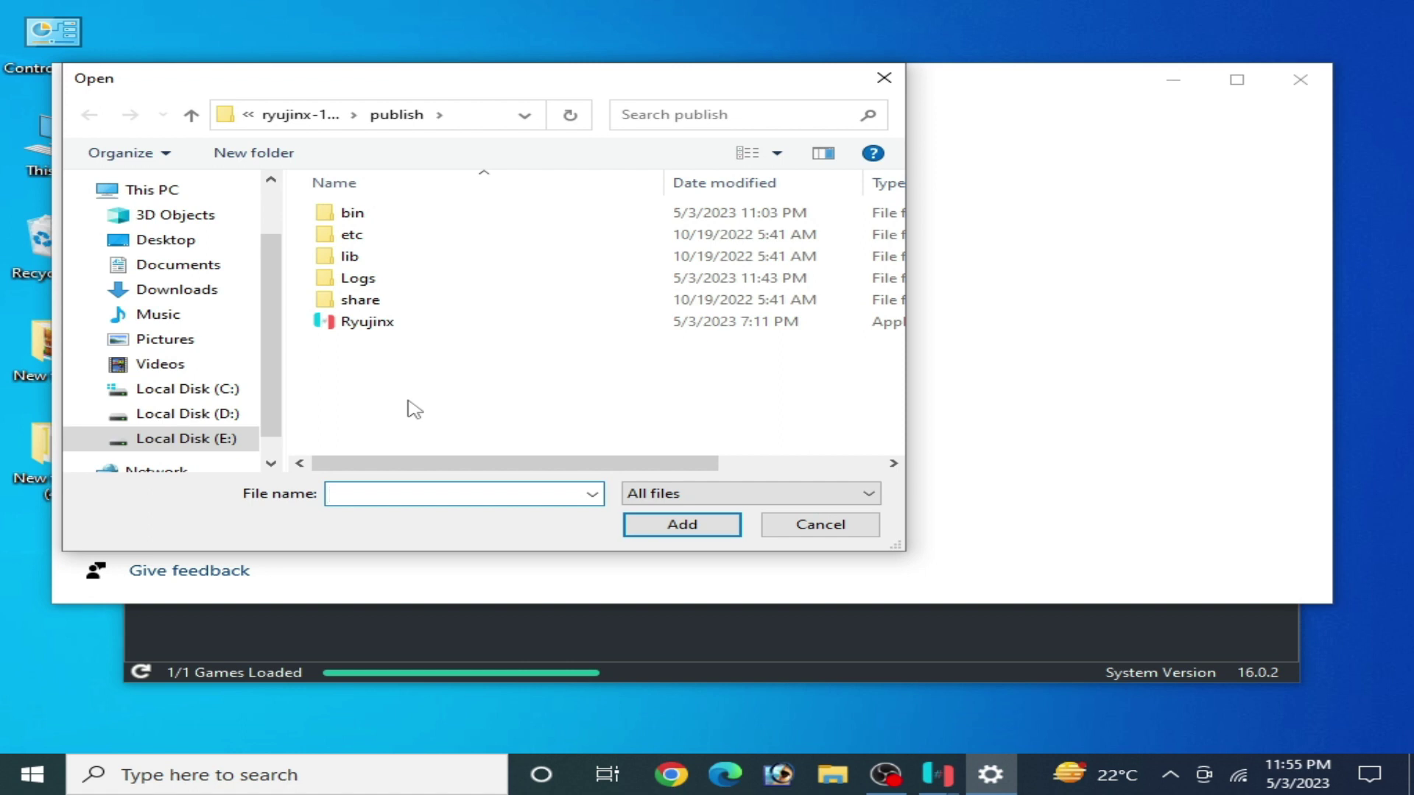
left_click(177, 242)
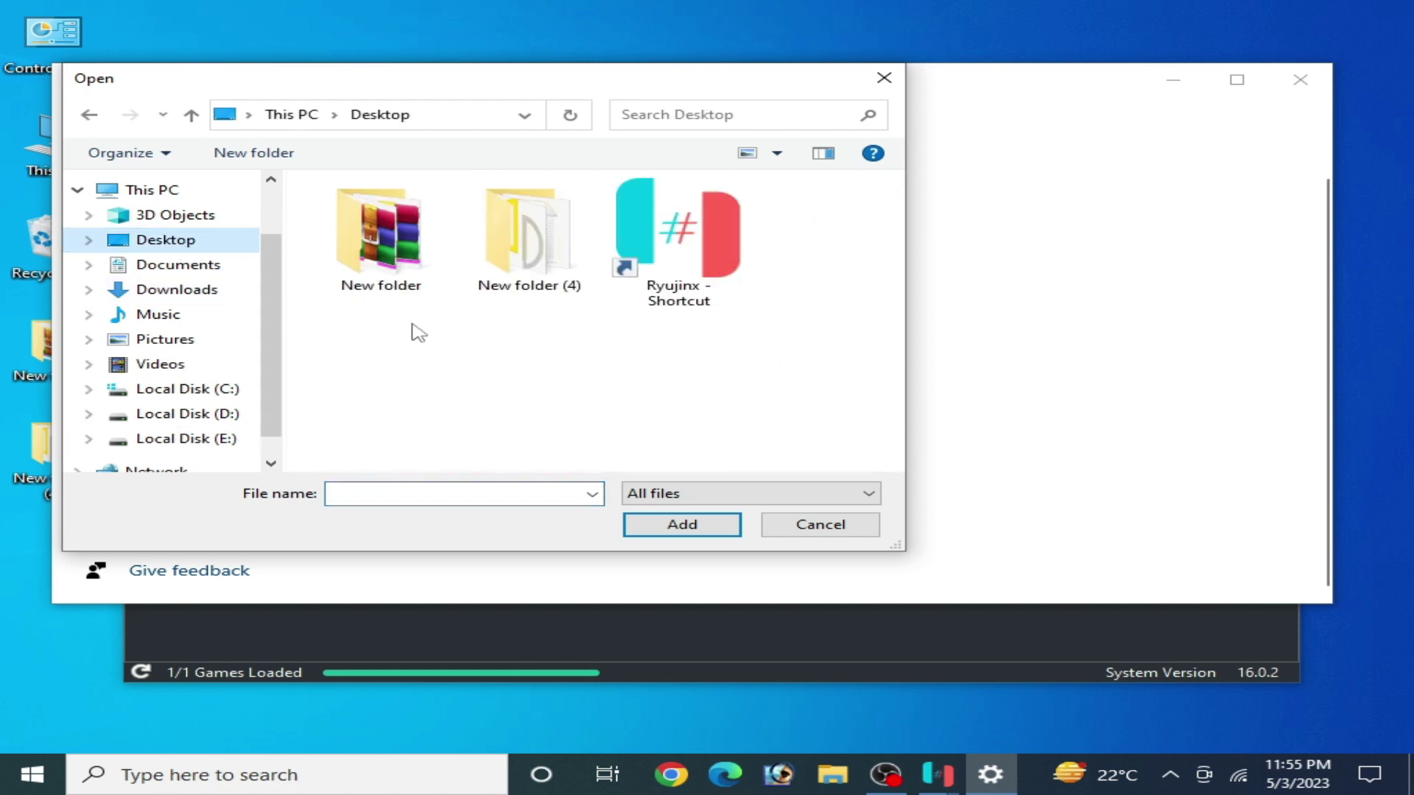
left_click(684, 241)
right_click(685, 243)
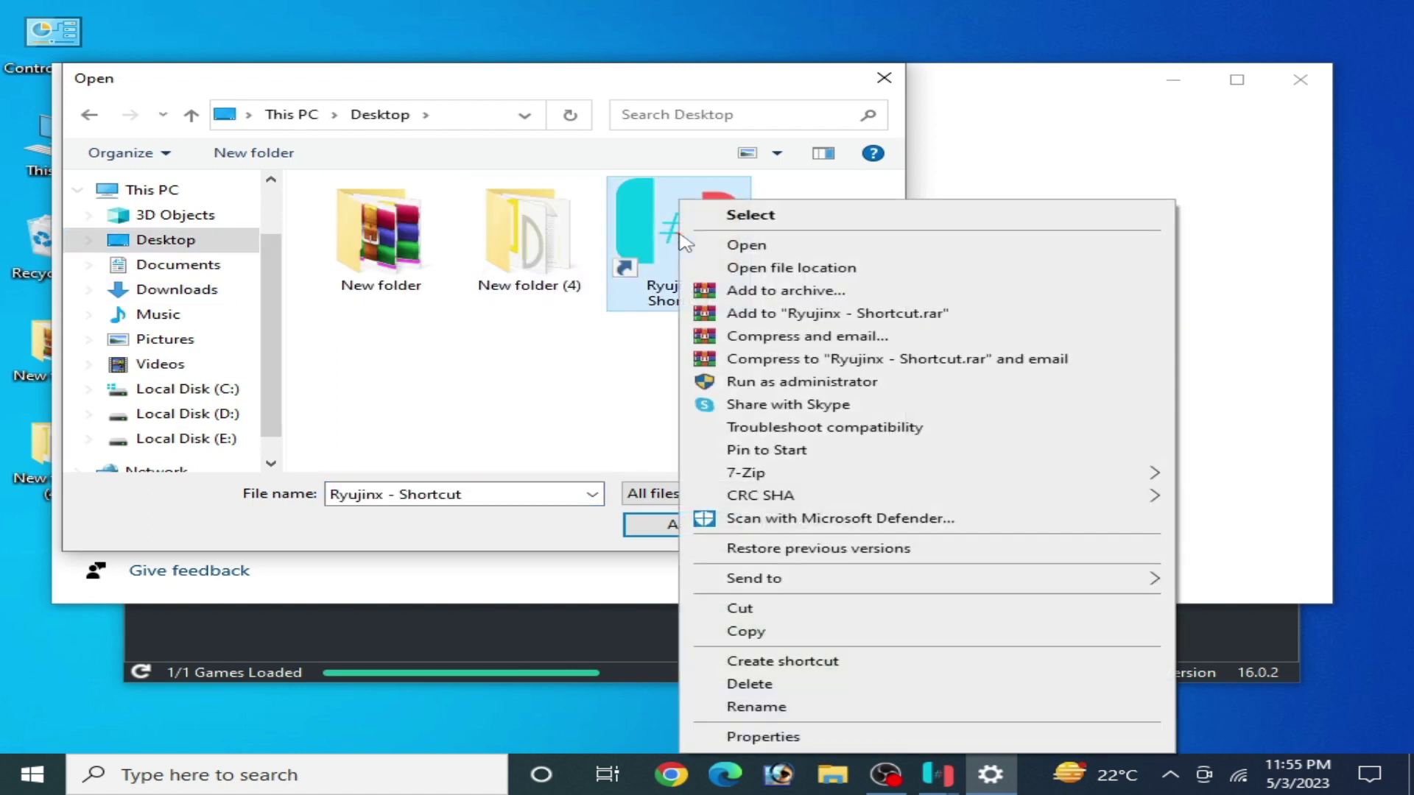
left_click(794, 271)
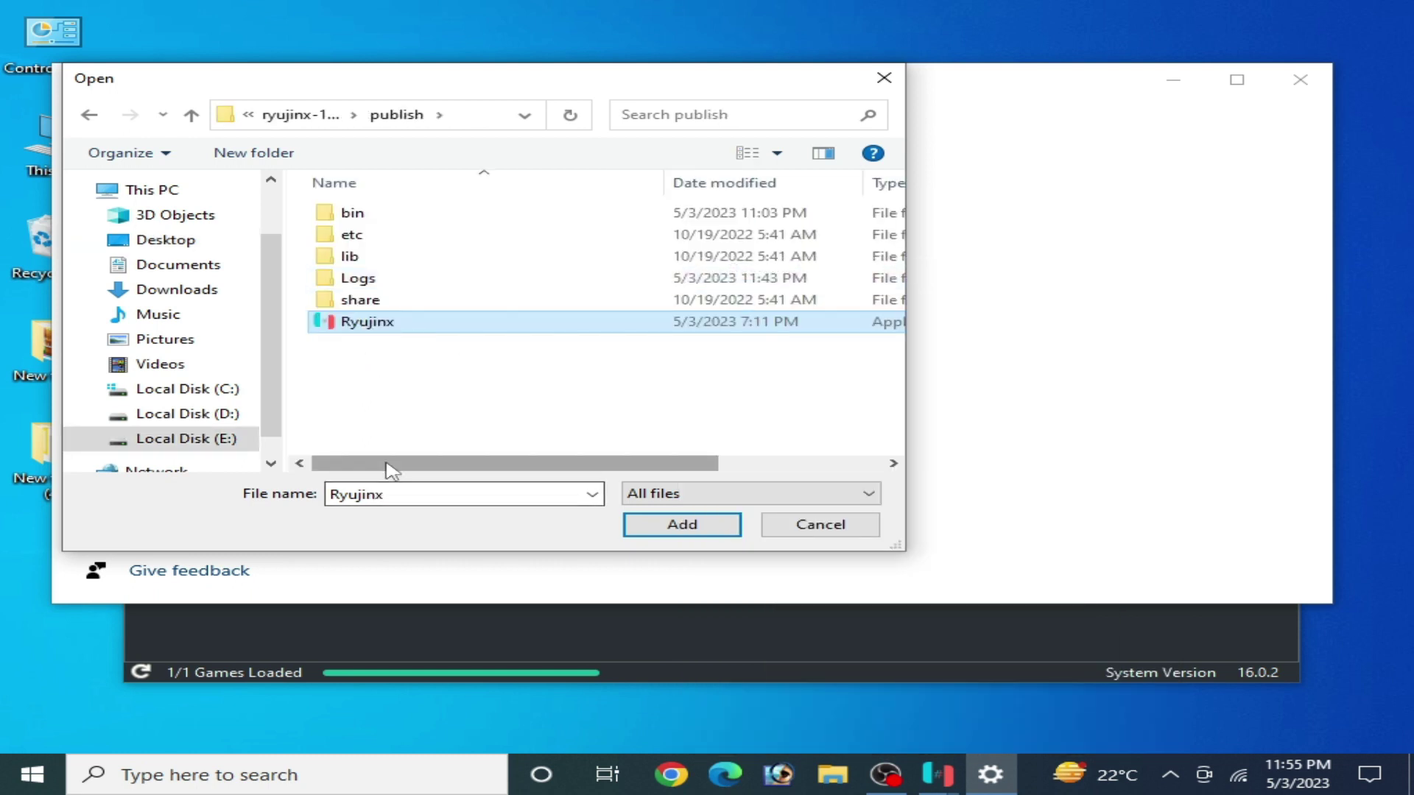
mouse_move(388, 463)
left_mouse_down()
mouse_move(554, 463)
mouse_move(388, 468)
left_mouse_up()
left_click(714, 528)
Set the Ryujinx graphics preference to High performance, save it, and close the Windows Settings
left_click(400, 543)
left_click(458, 543)
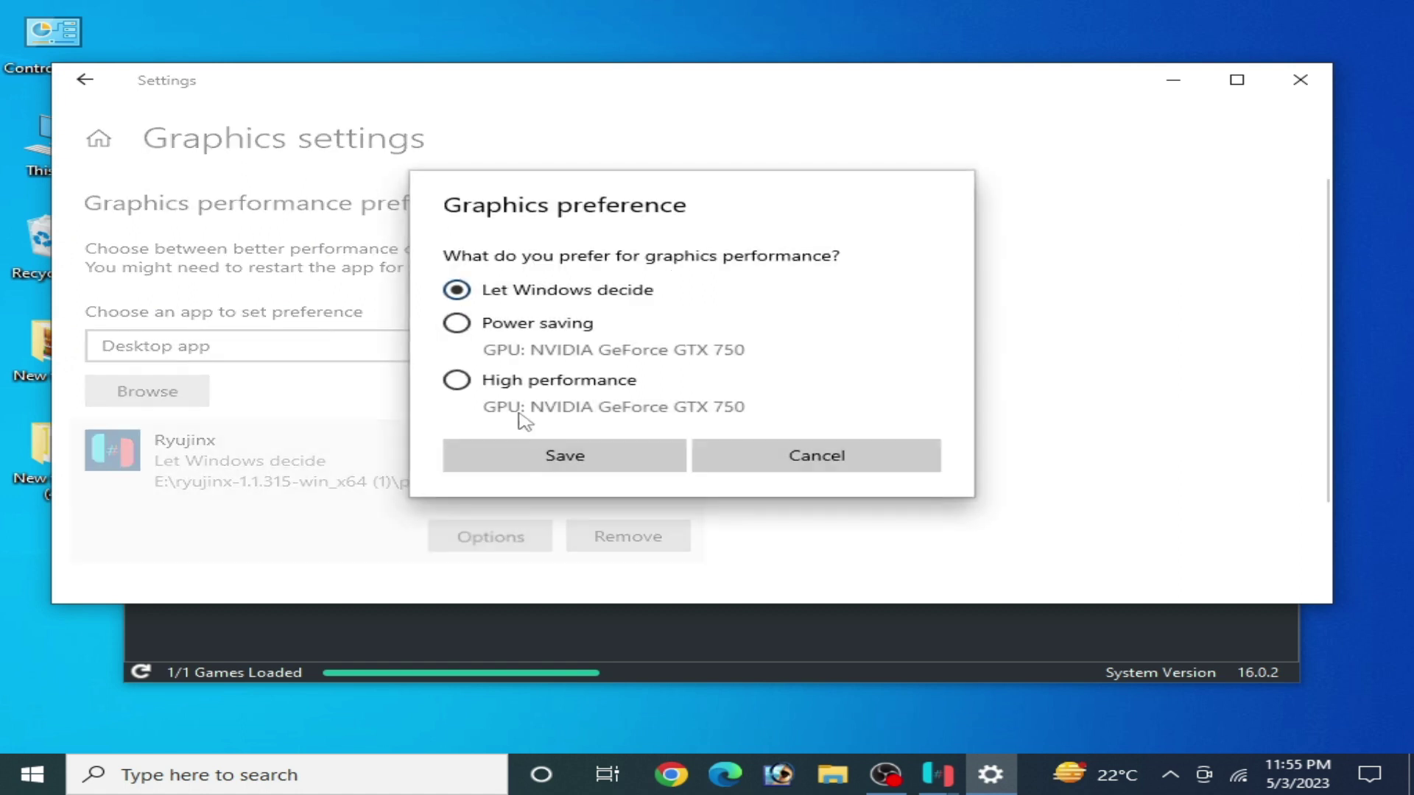
left_click(475, 395)
left_click(564, 456)
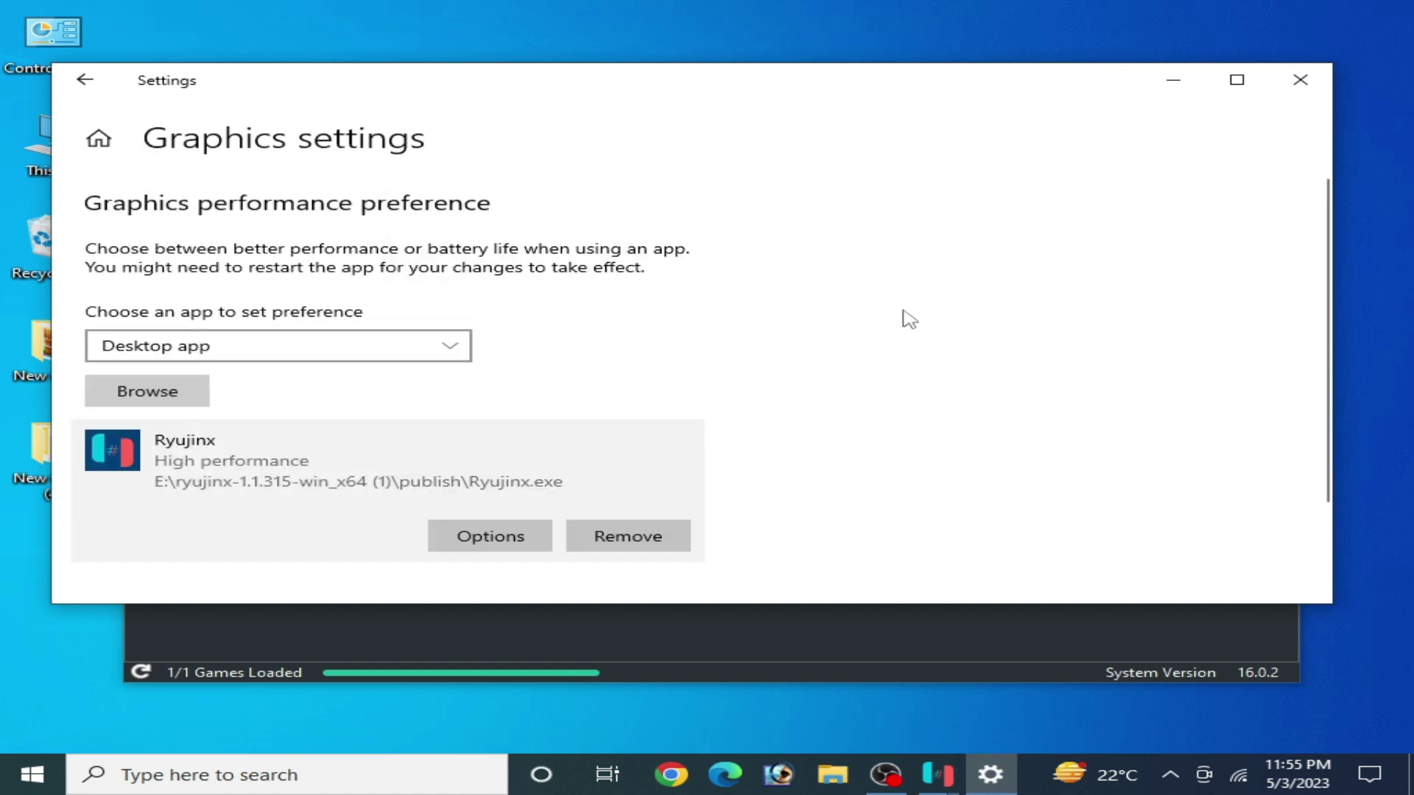
left_click(1300, 80)
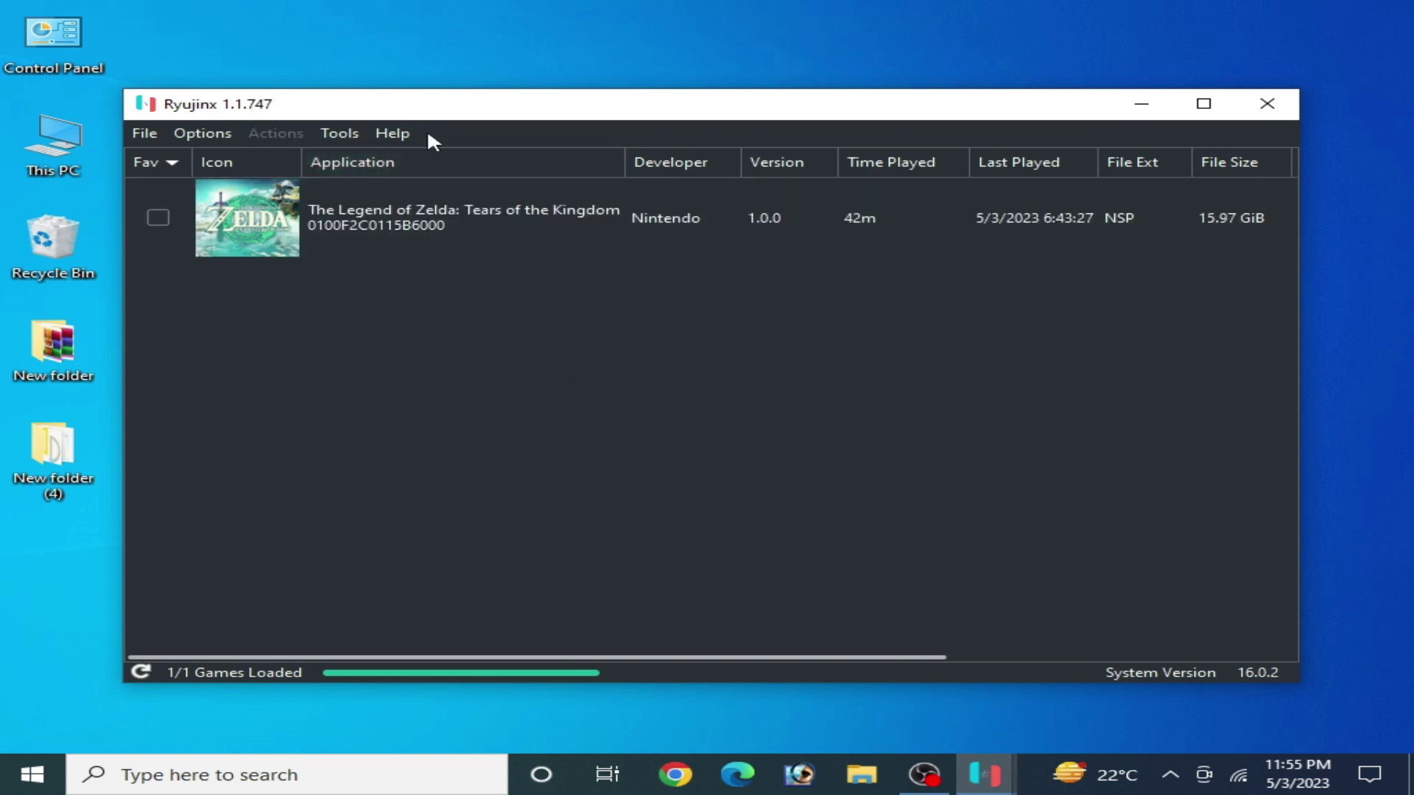
Check for Ryujinx updates and dismiss the updater message
left_click(390, 134)
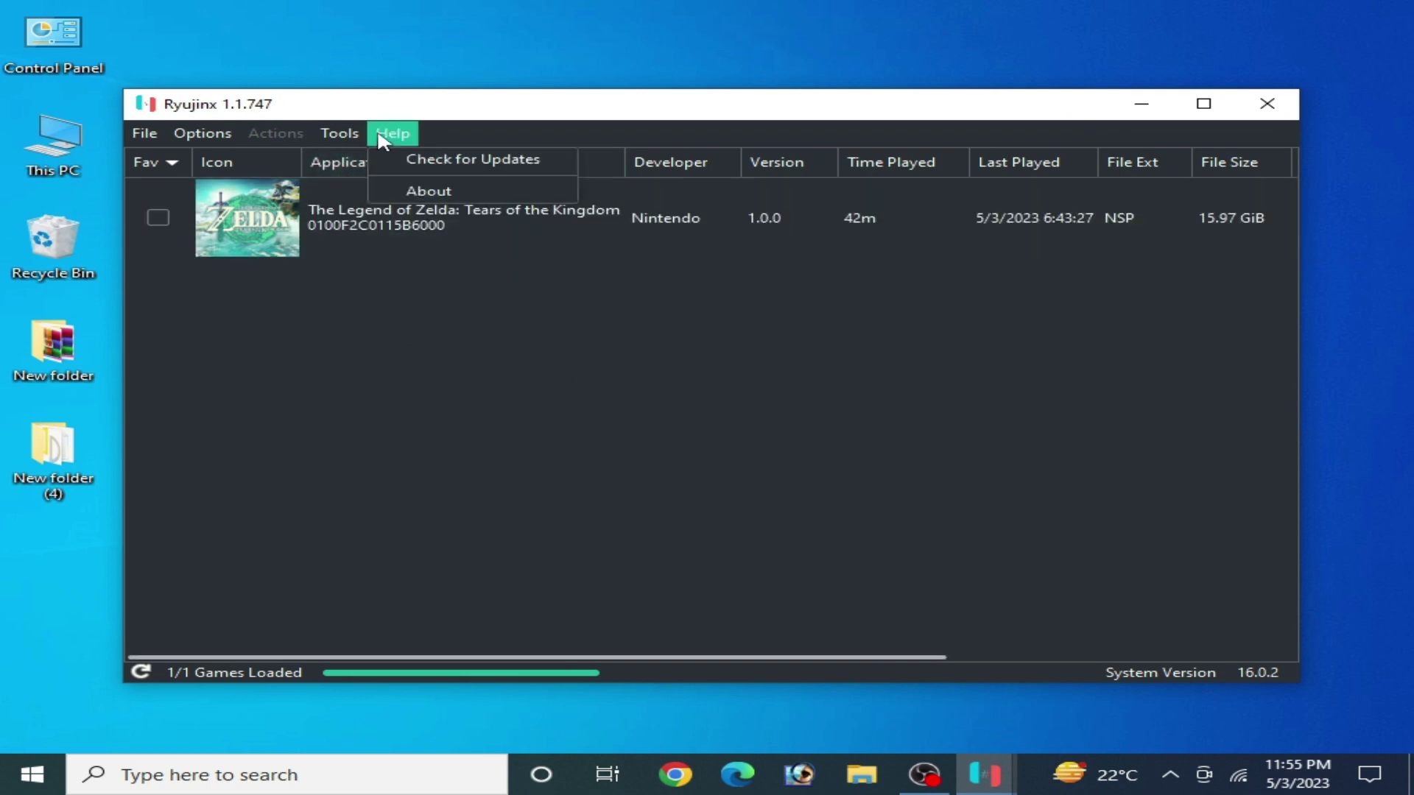
left_click(442, 160)
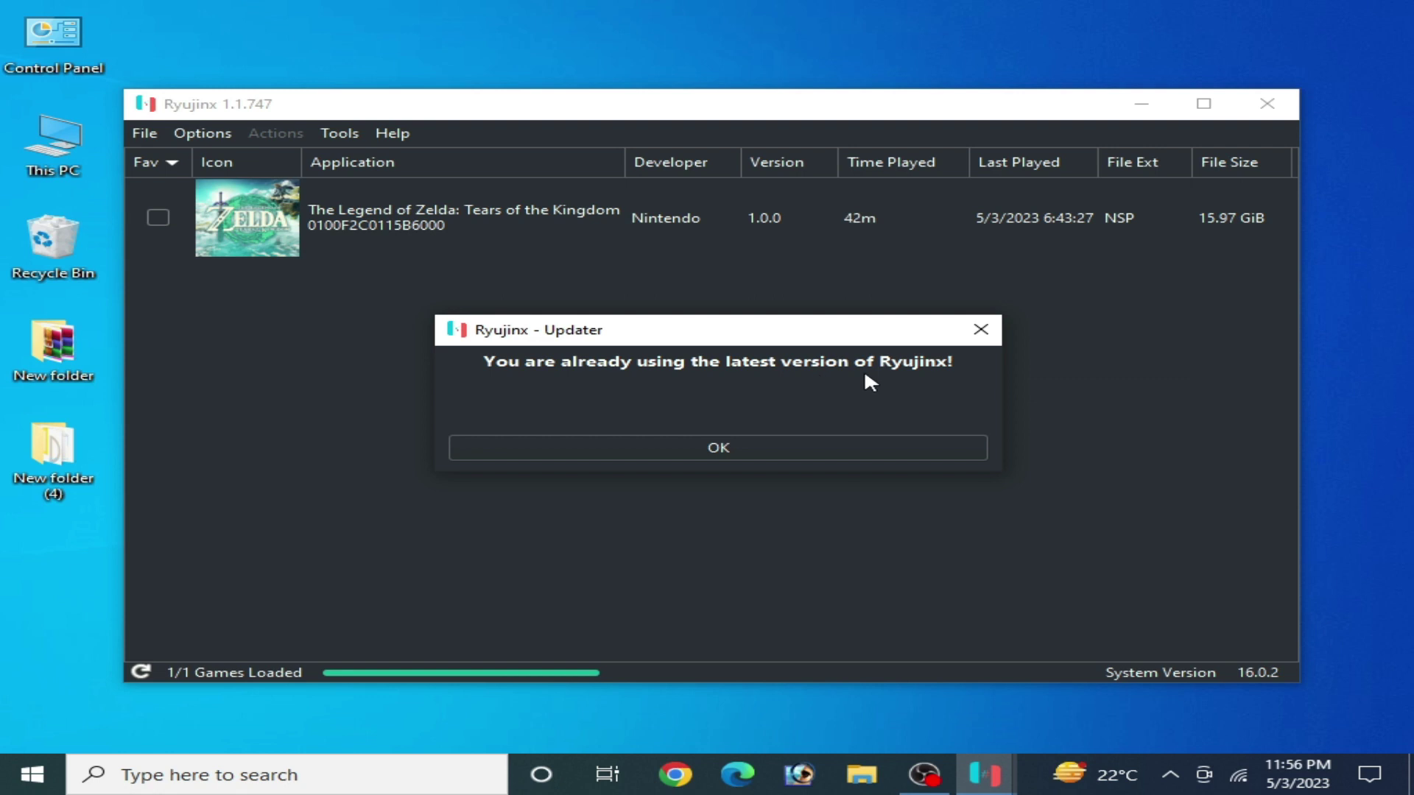
left_click(722, 447)
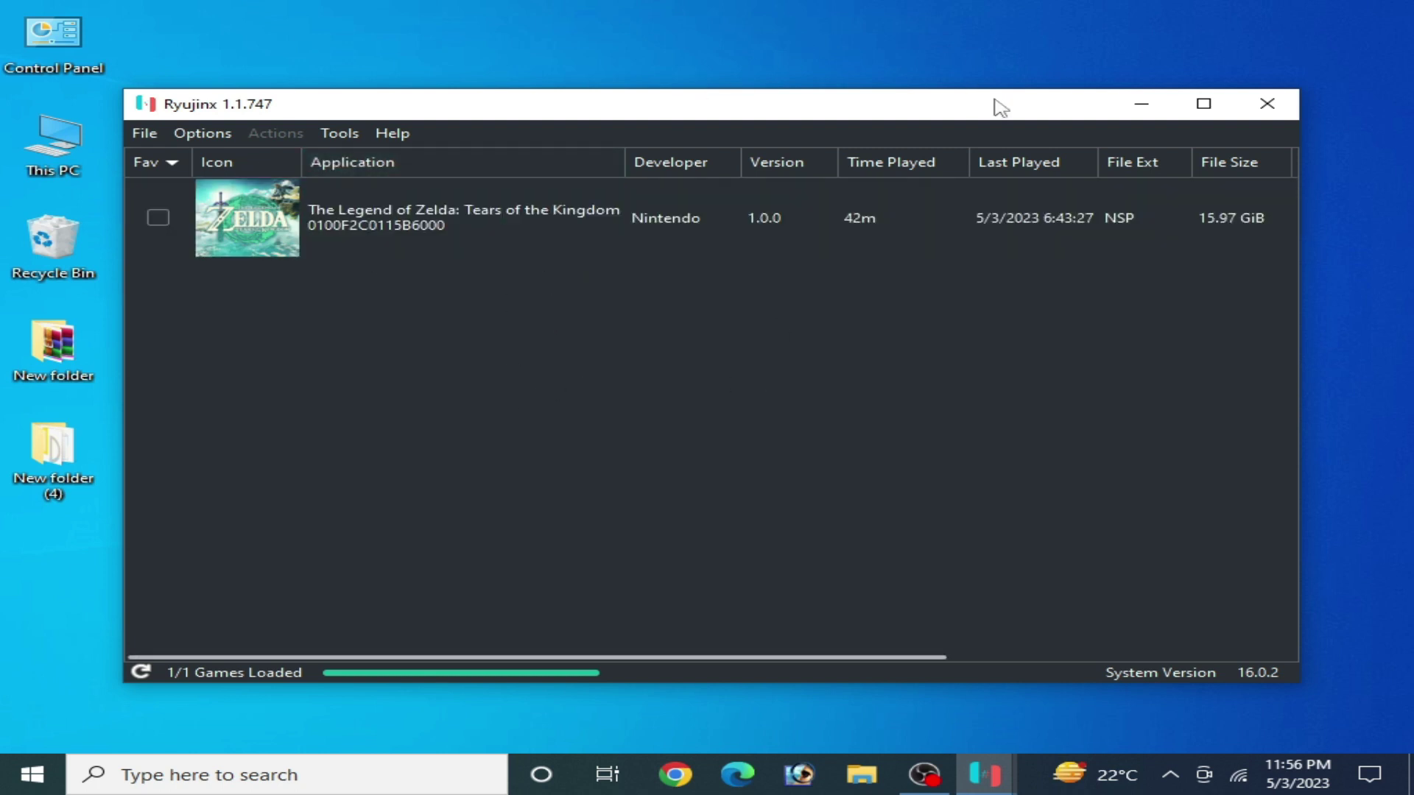
Open NVIDIA Control Panel from the desktop and choose to use the advanced 3D image settings for the image settings with preview
left_click_drag(1000, 107, 725, 138)
right_click(1105, 200)
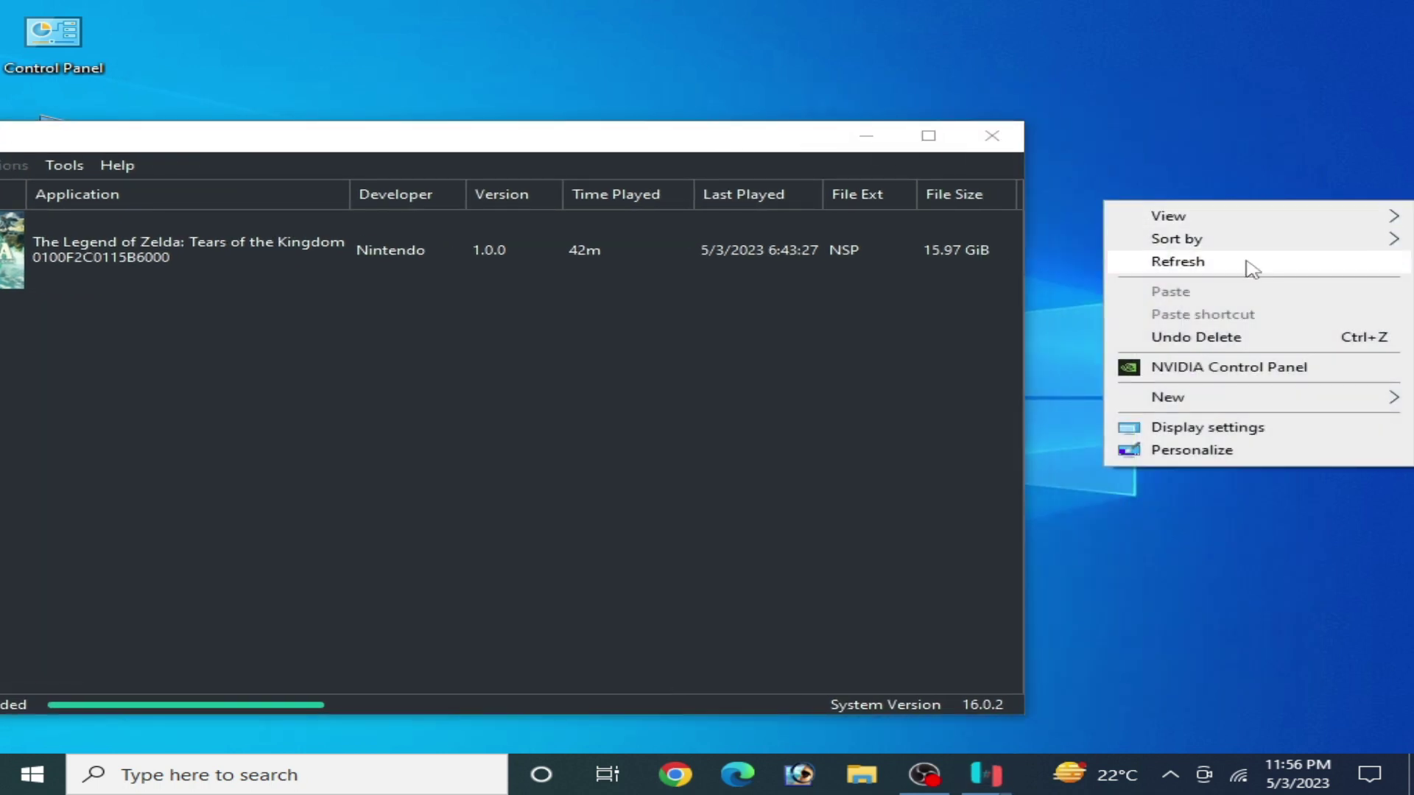
left_click(1192, 375)
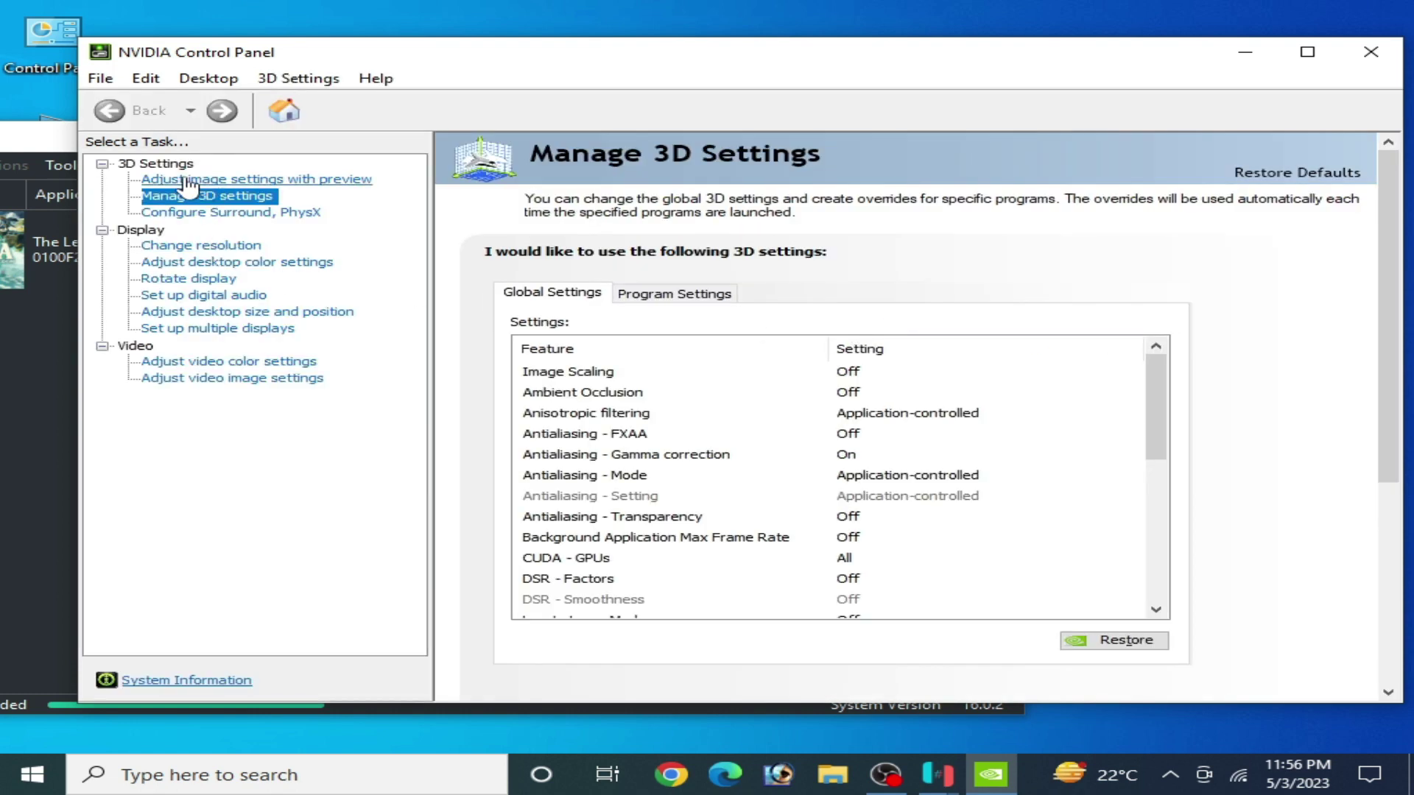
left_click(193, 180)
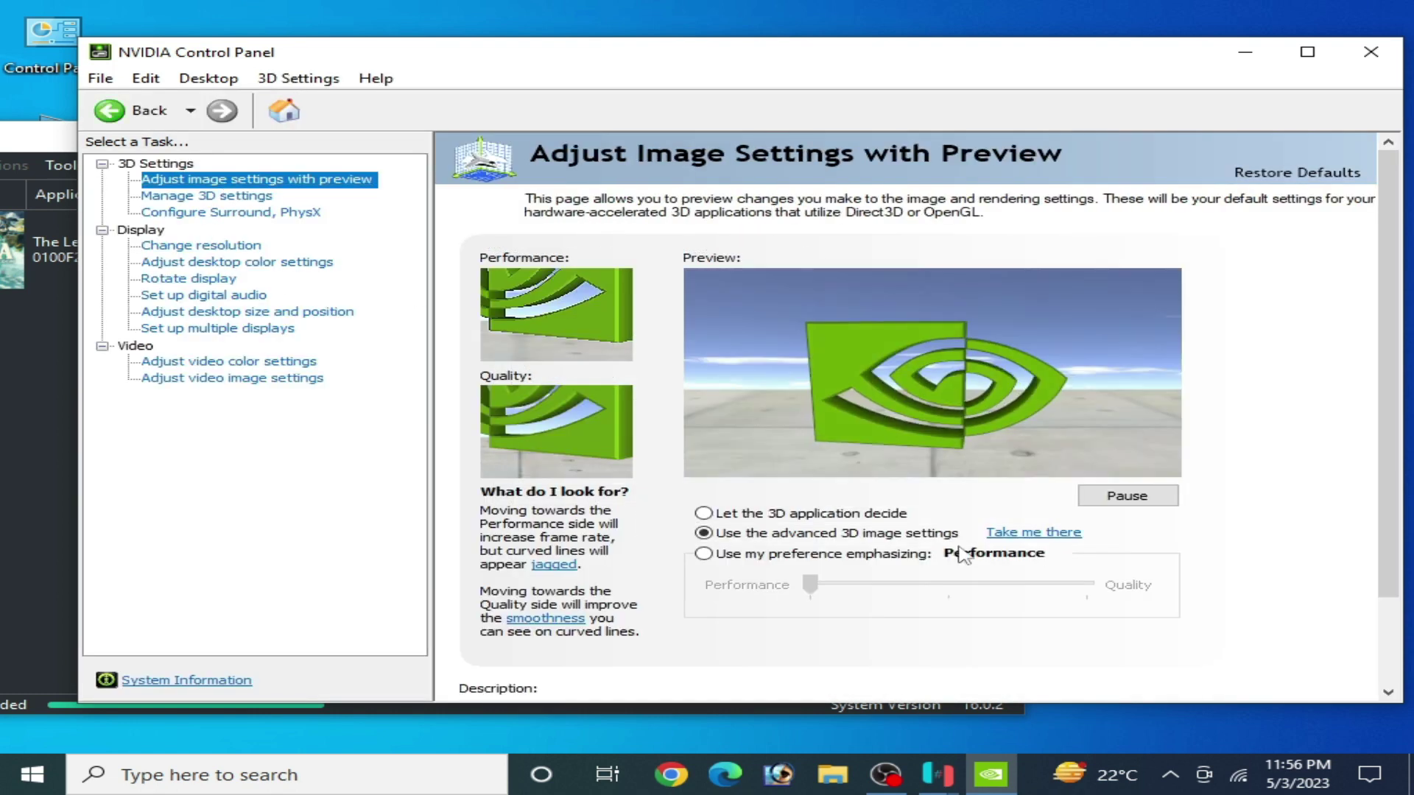
left_click(704, 555)
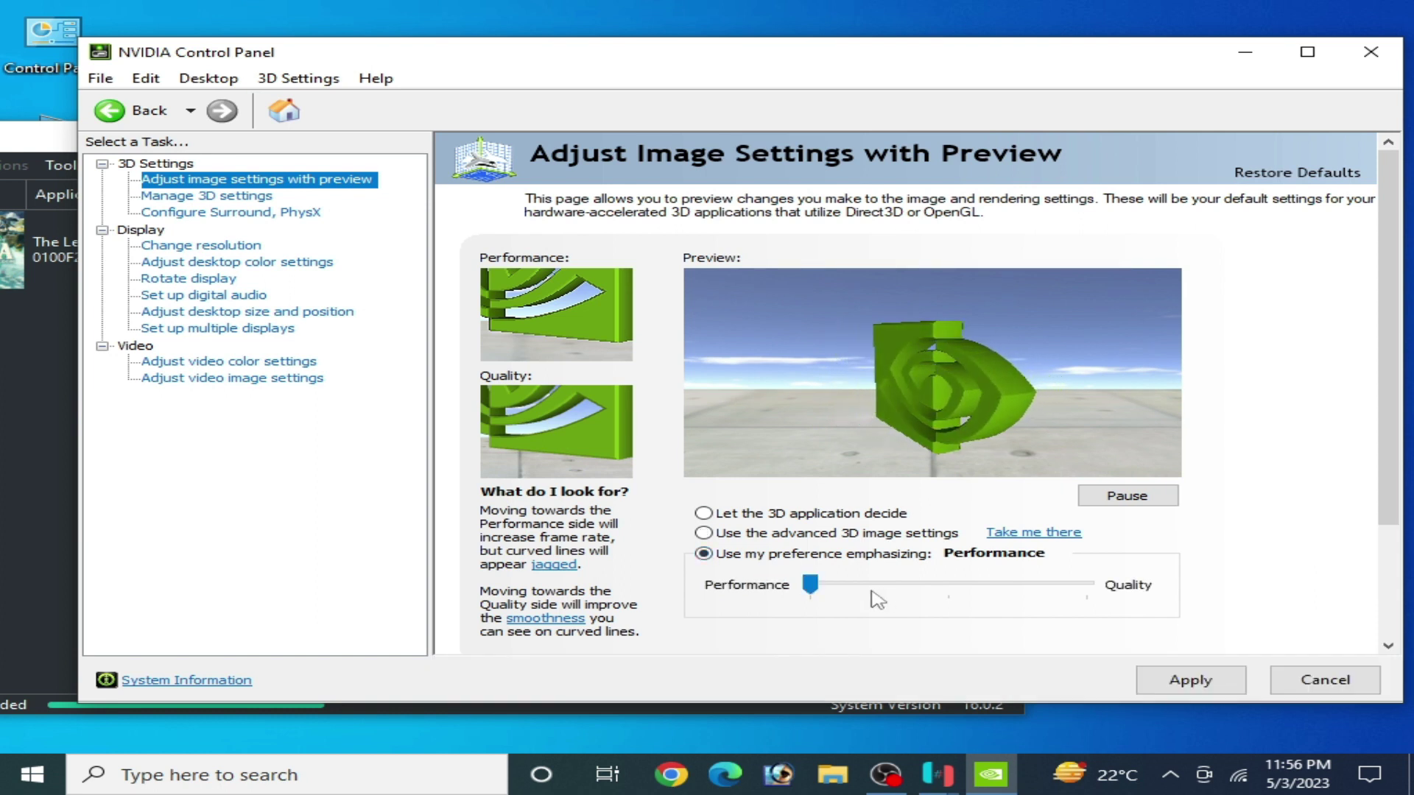
left_click(703, 555)
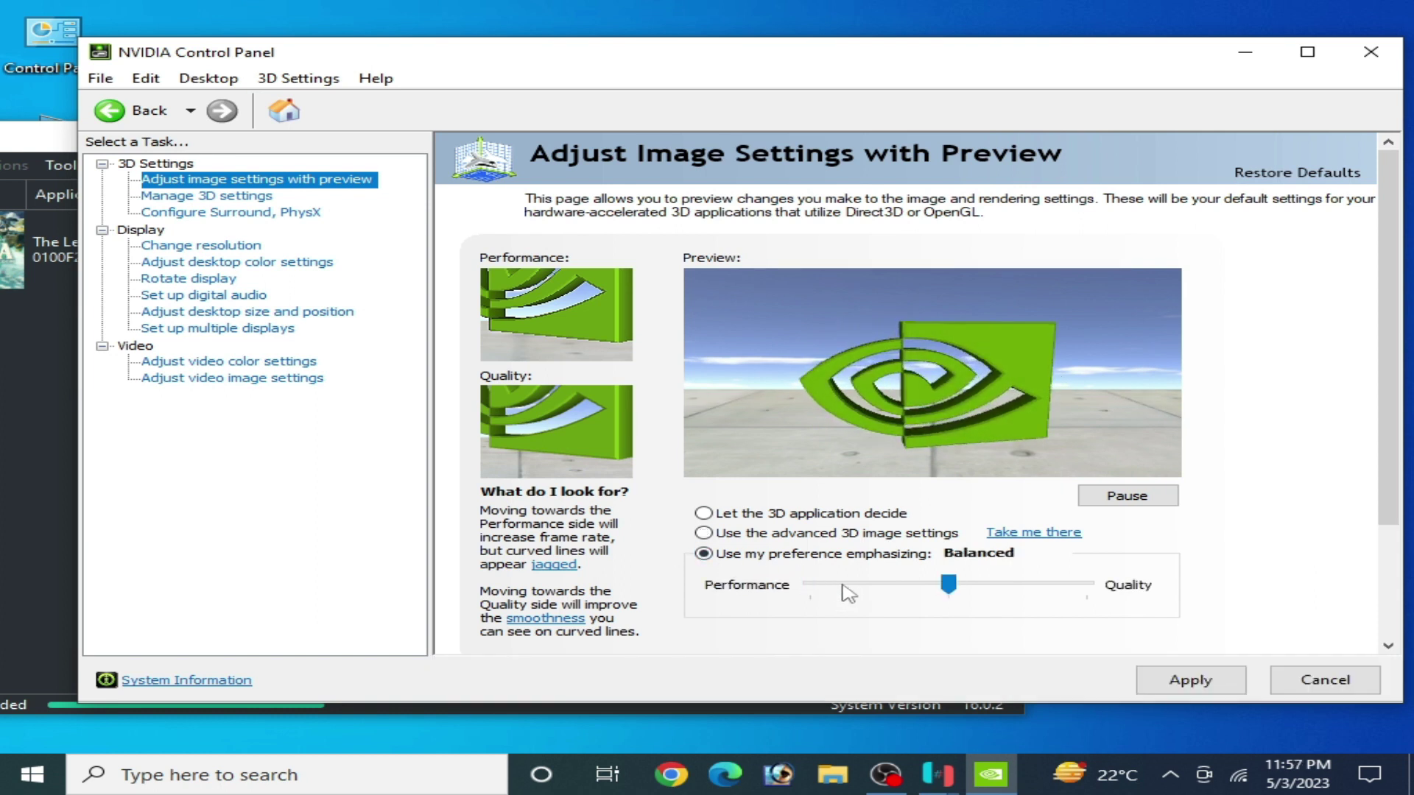
left_click(704, 533)
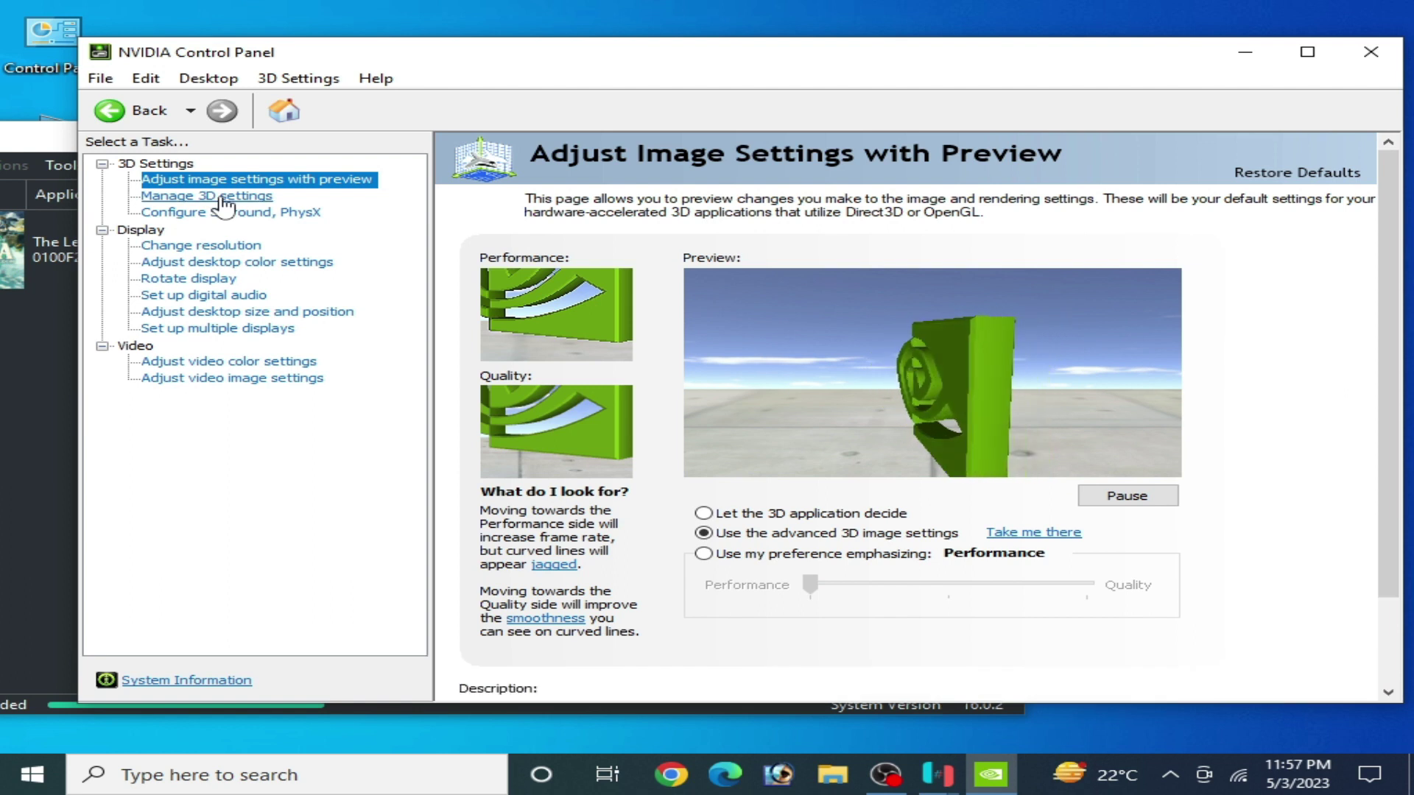
In the global 3D settings, set the OpenGL rendering GPU to NVIDIA GeForce GTX 750
left_click(224, 196)
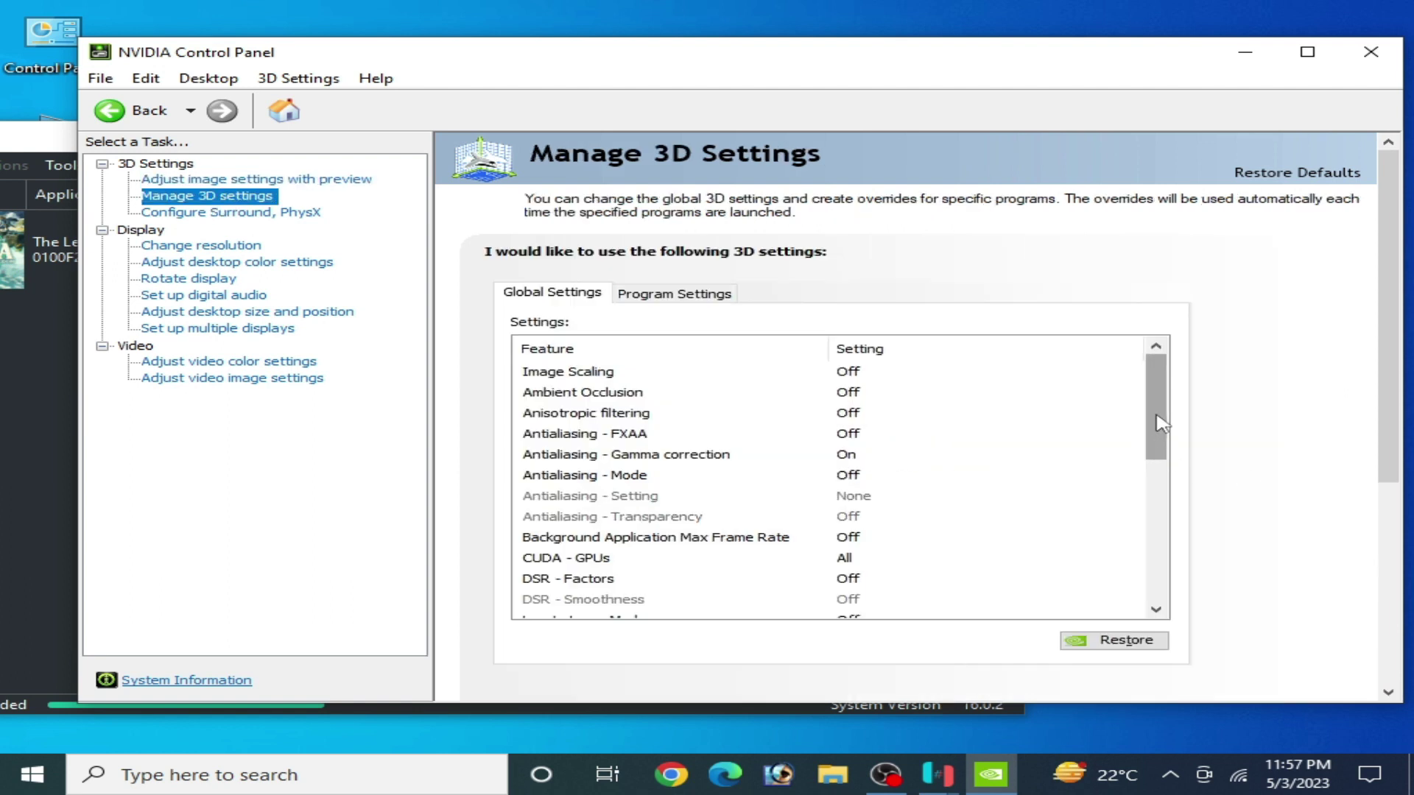
left_click_drag(1161, 424, 1164, 474)
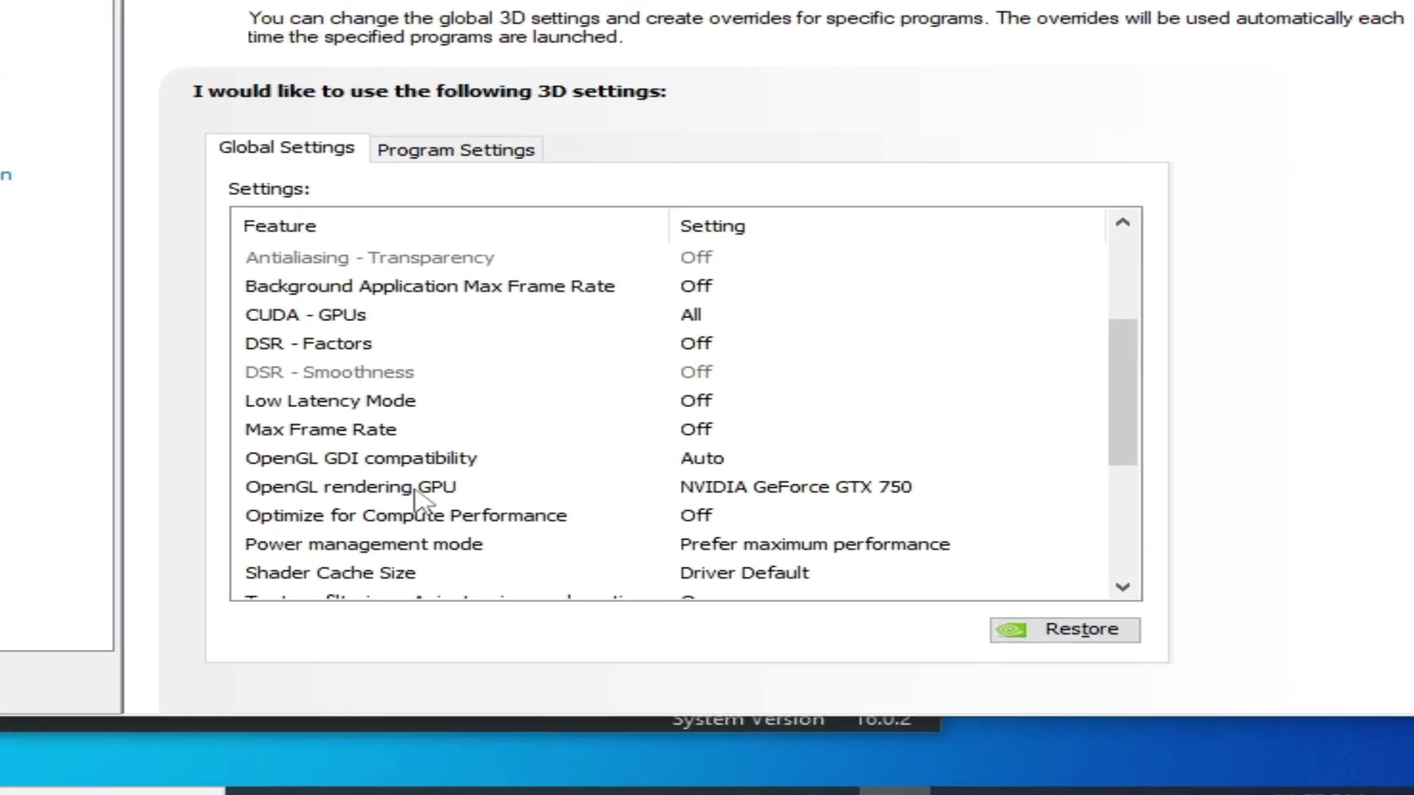
left_click(734, 489)
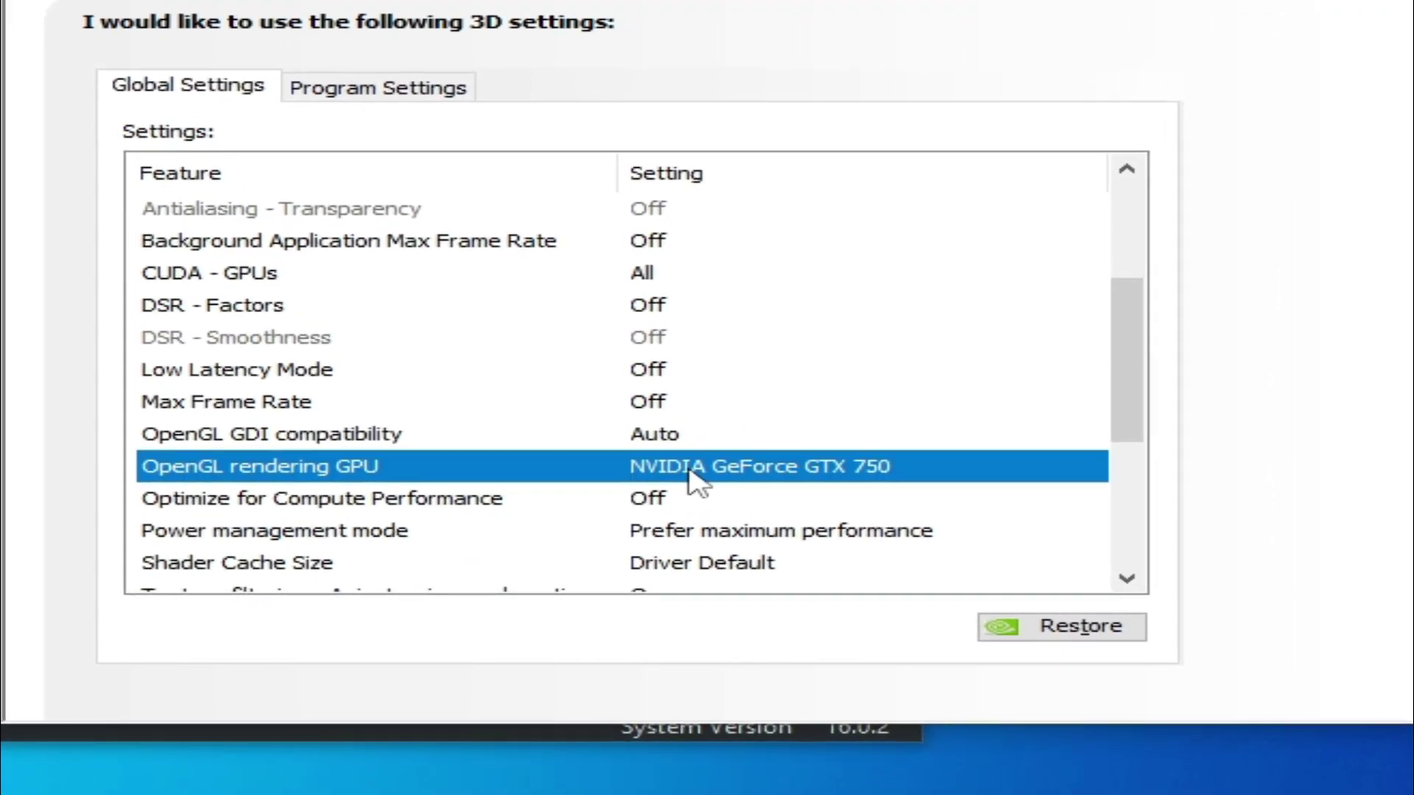
left_click(692, 471)
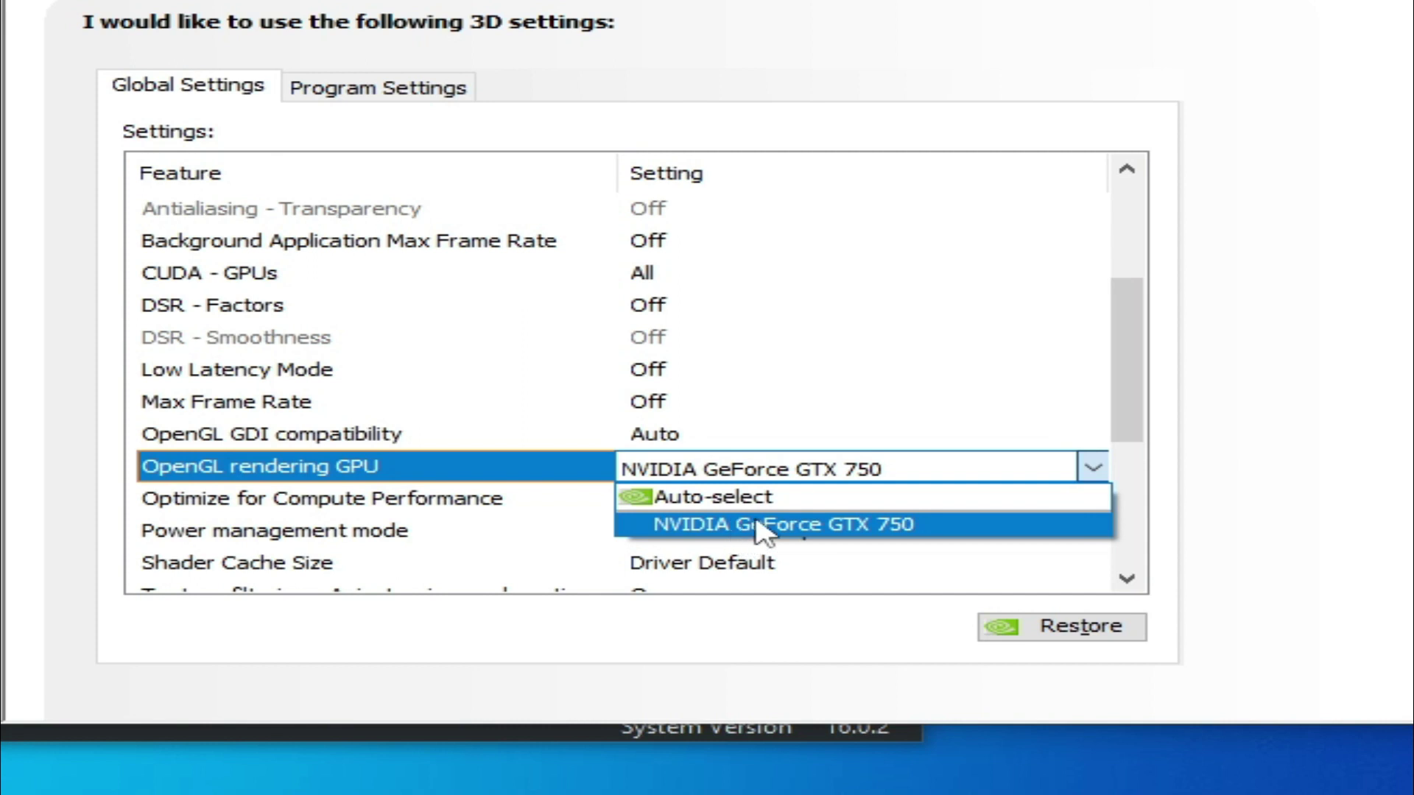
left_click(736, 525)
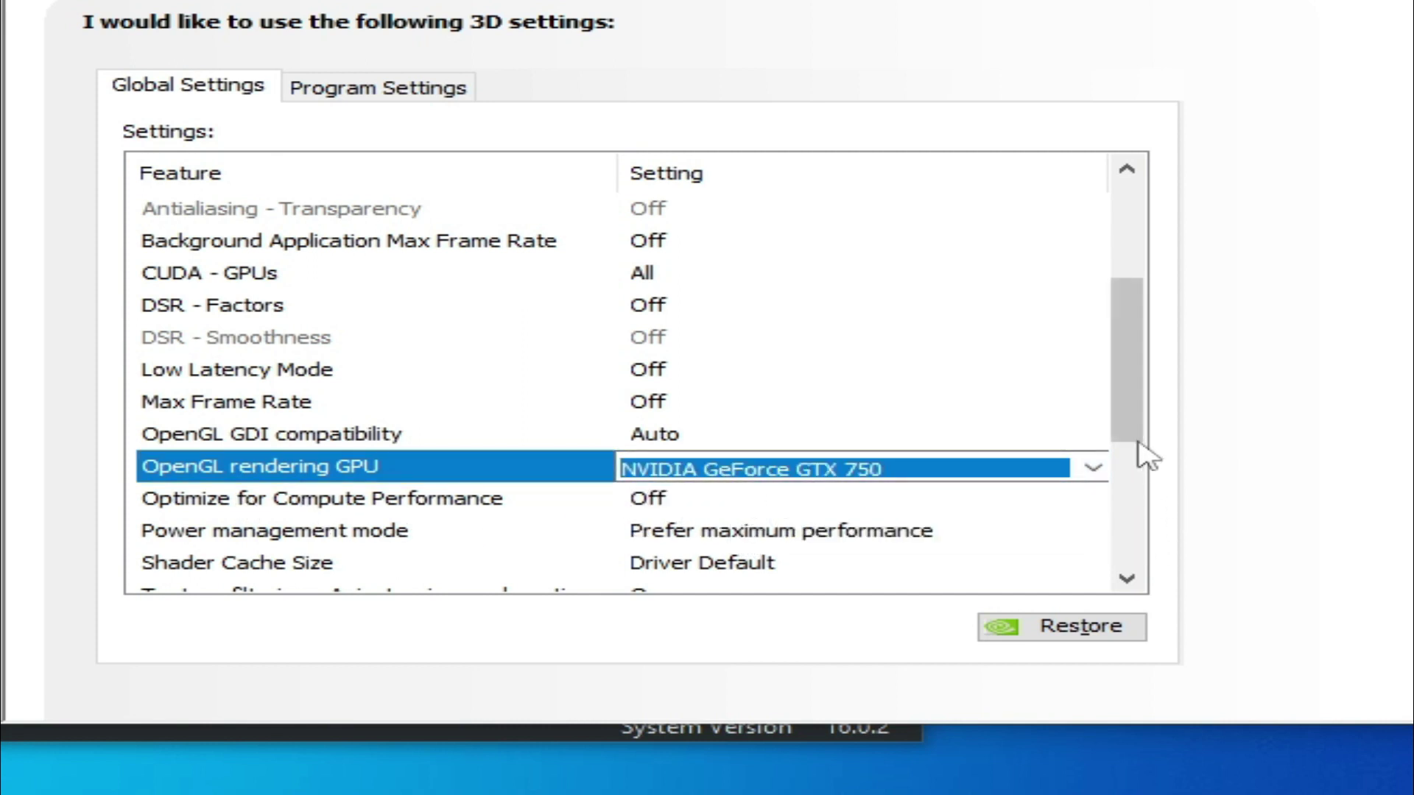
Set the global power management mode to Prefer maximum performance
left_click_drag(1137, 431, 1137, 479)
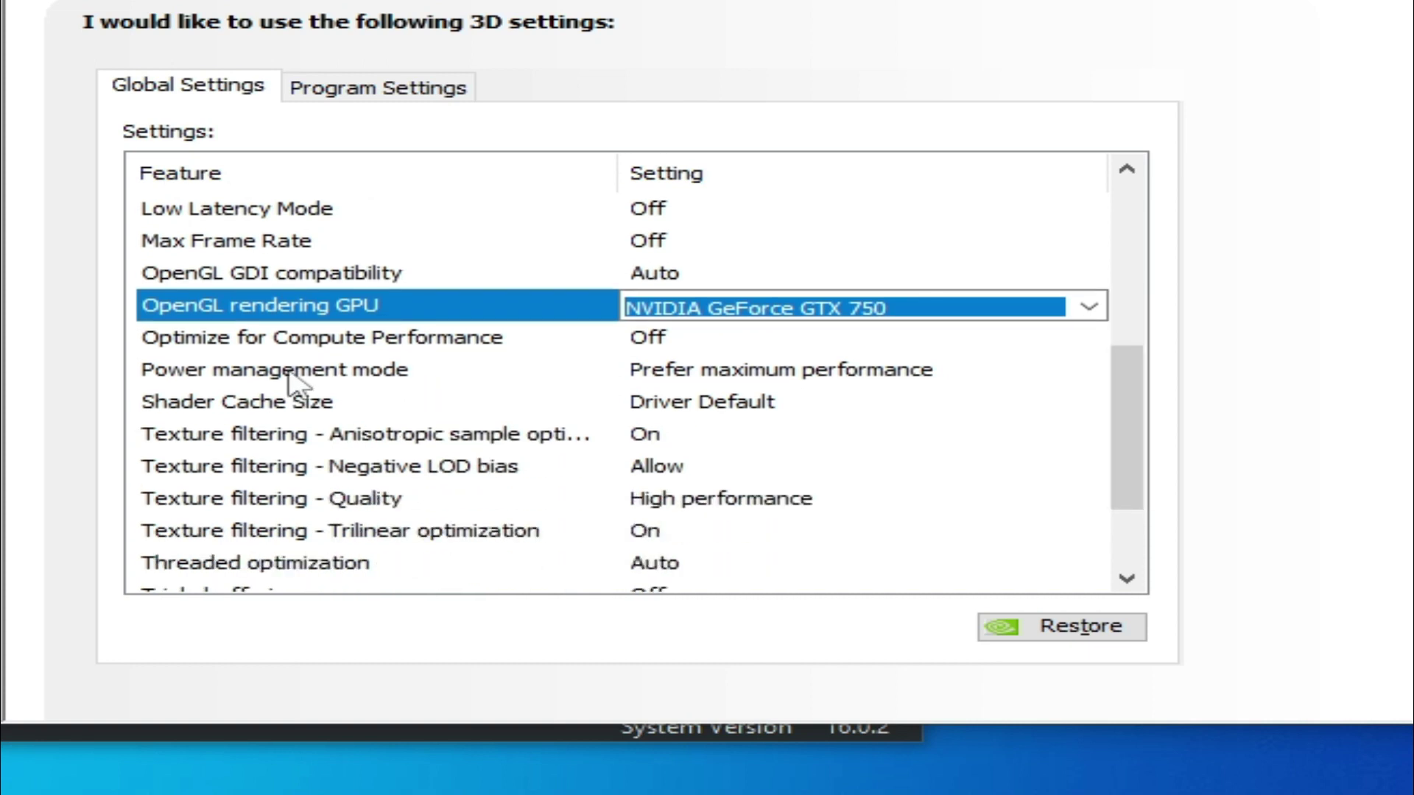
left_click(773, 370)
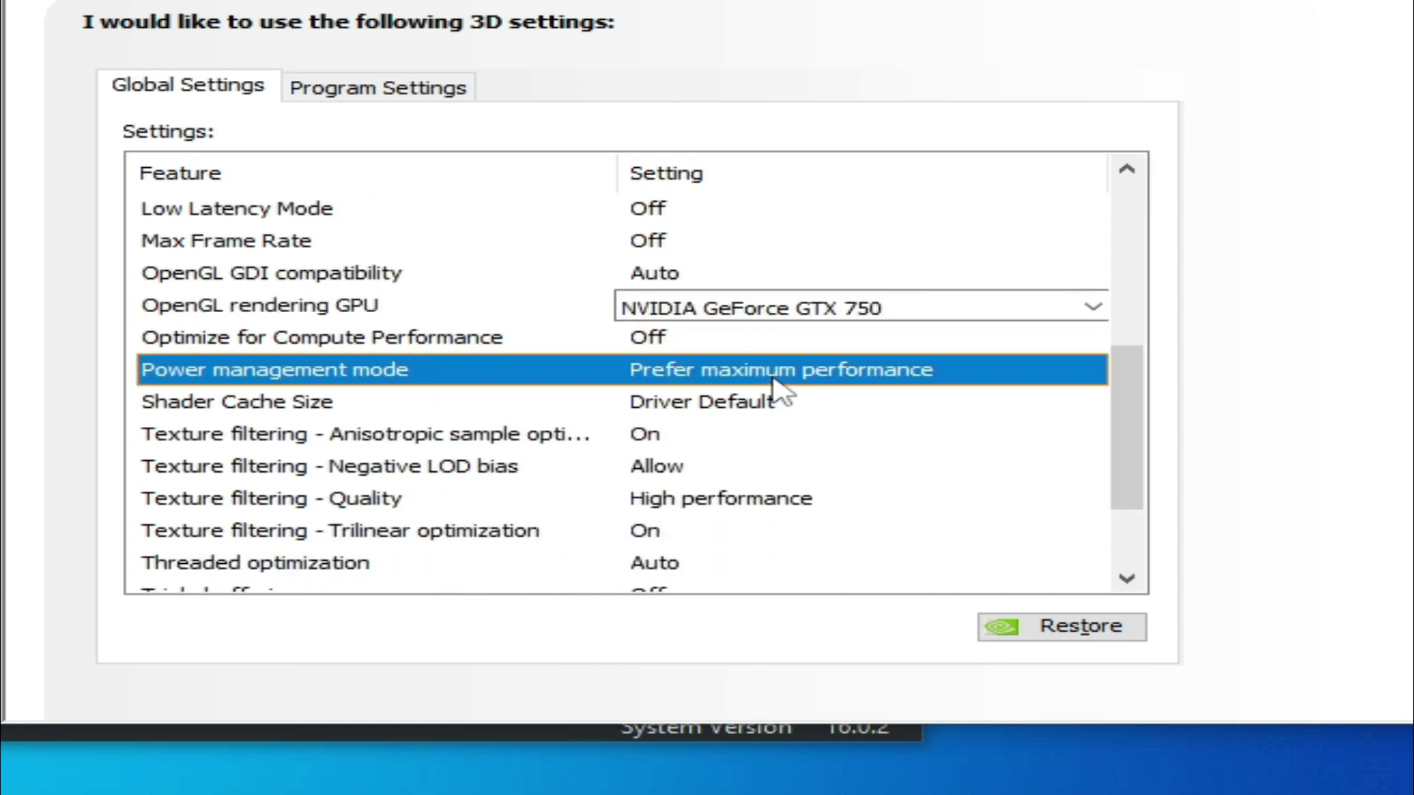
left_click(773, 378)
left_click(752, 458)
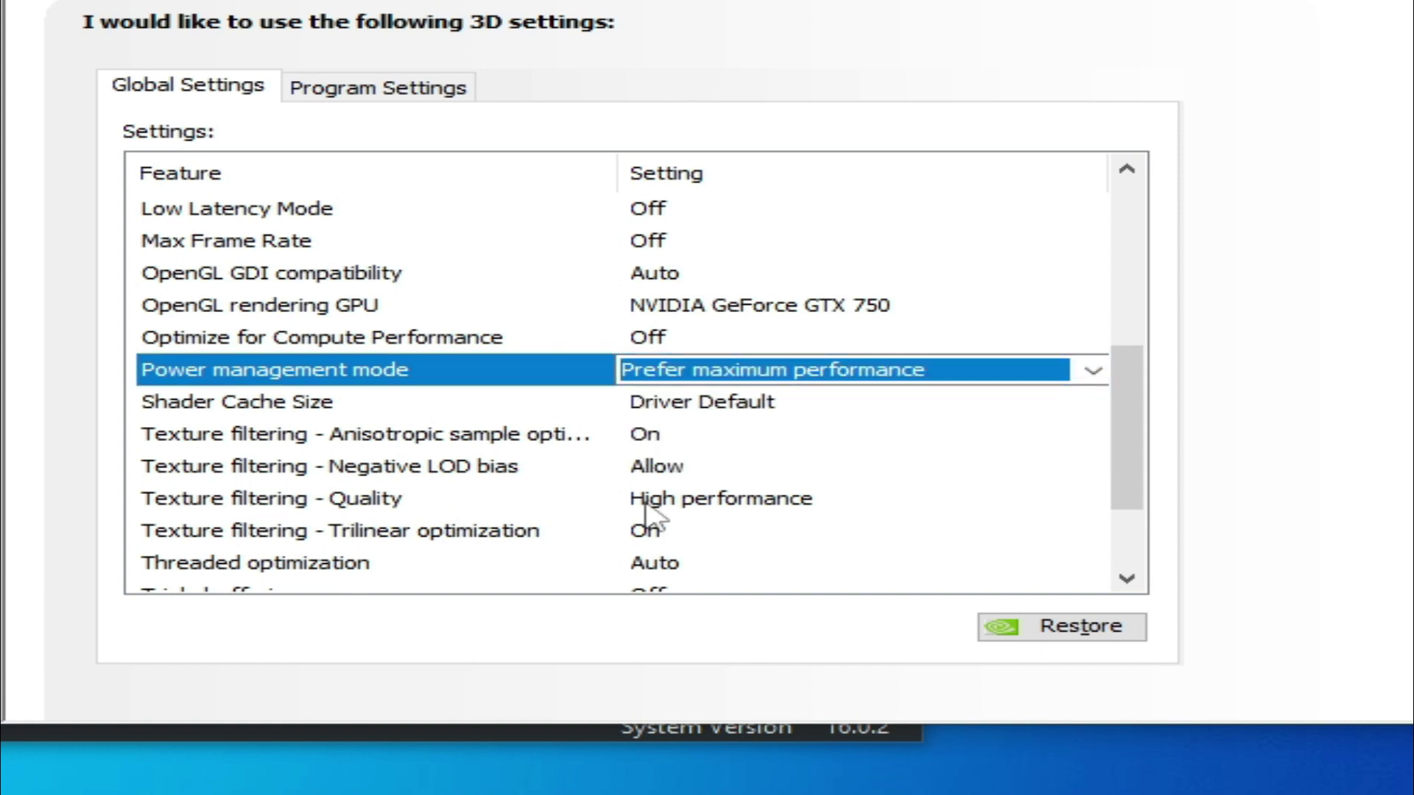
Set the global texture filtering quality to High performance and apply the 3D settings
left_click(725, 501)
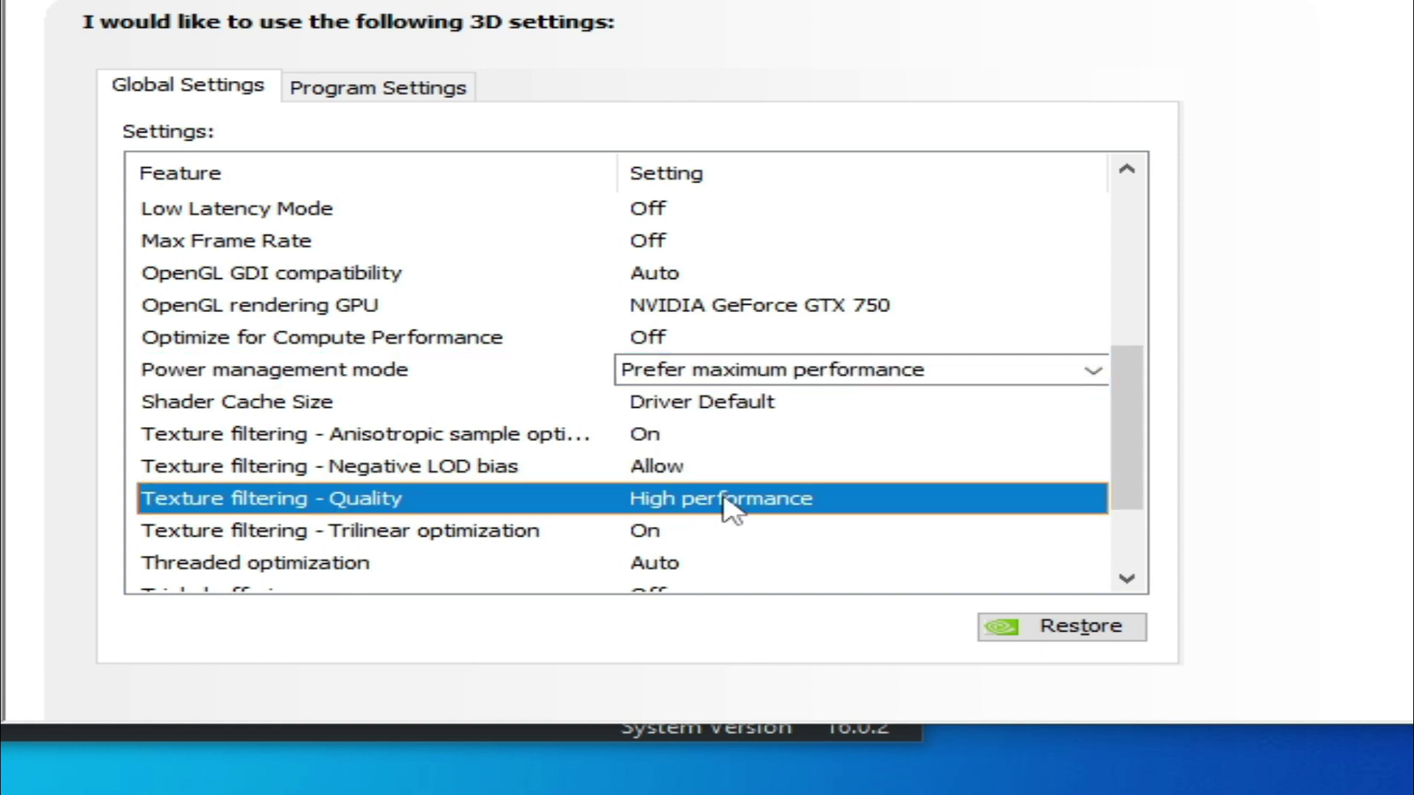
left_click(725, 501)
left_click(740, 600)
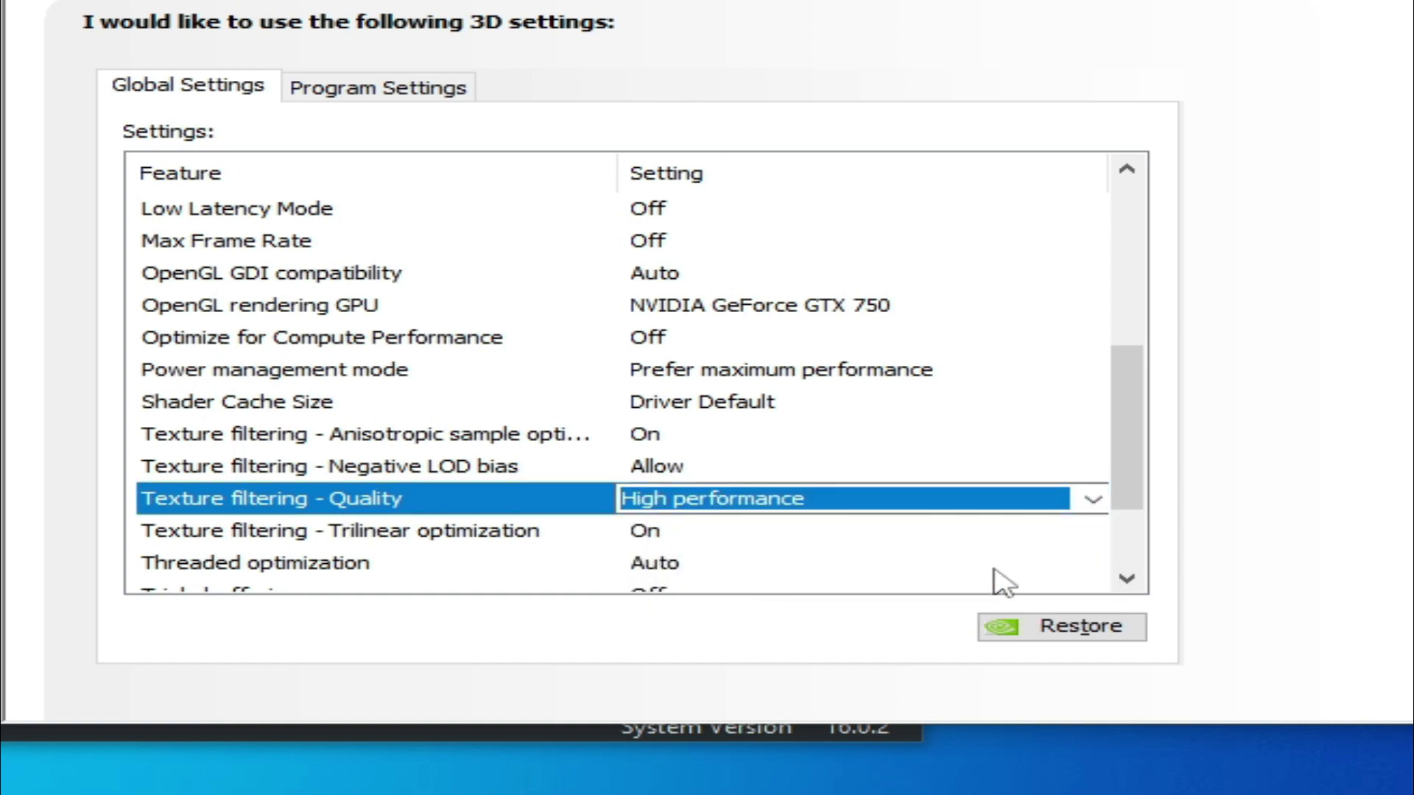
left_click(840, 508)
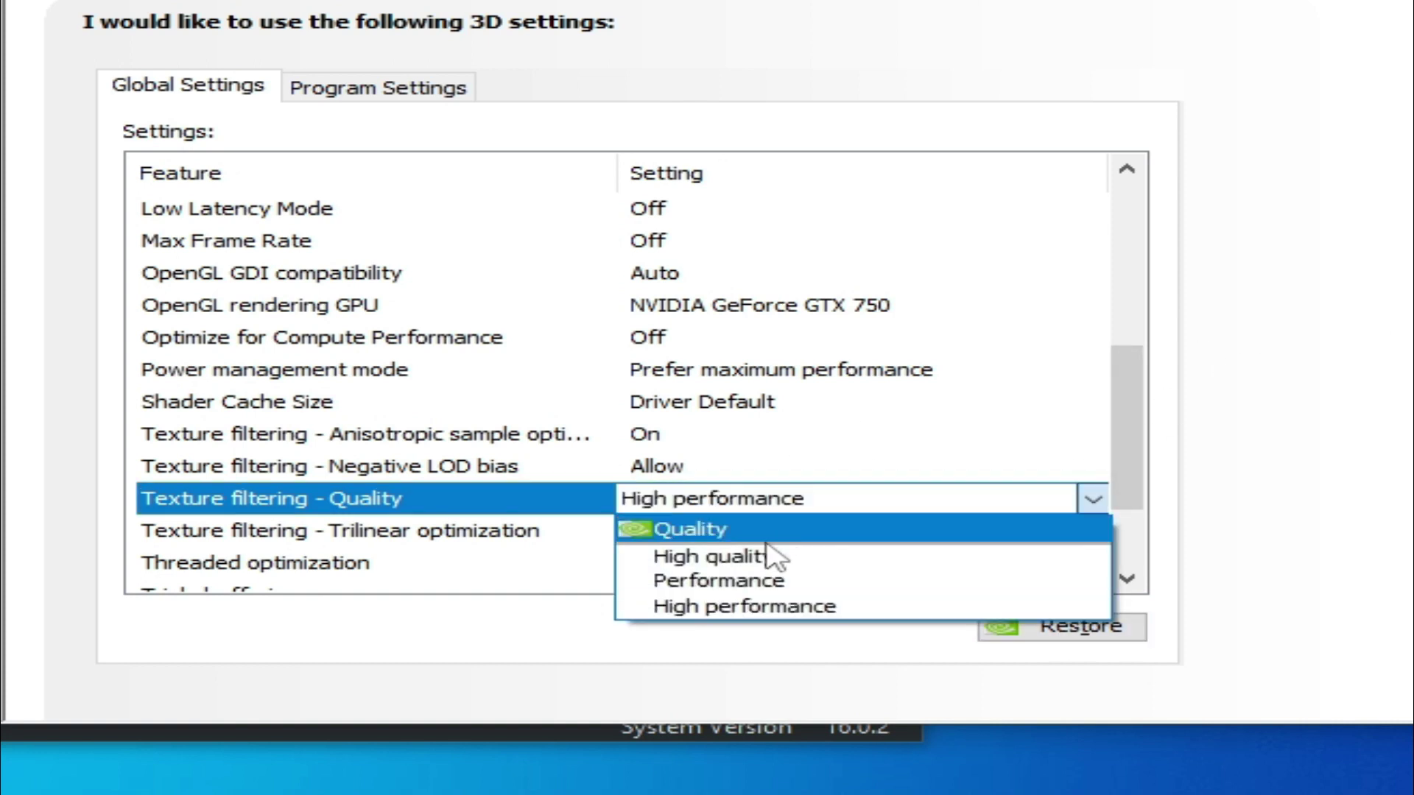
left_click(748, 589)
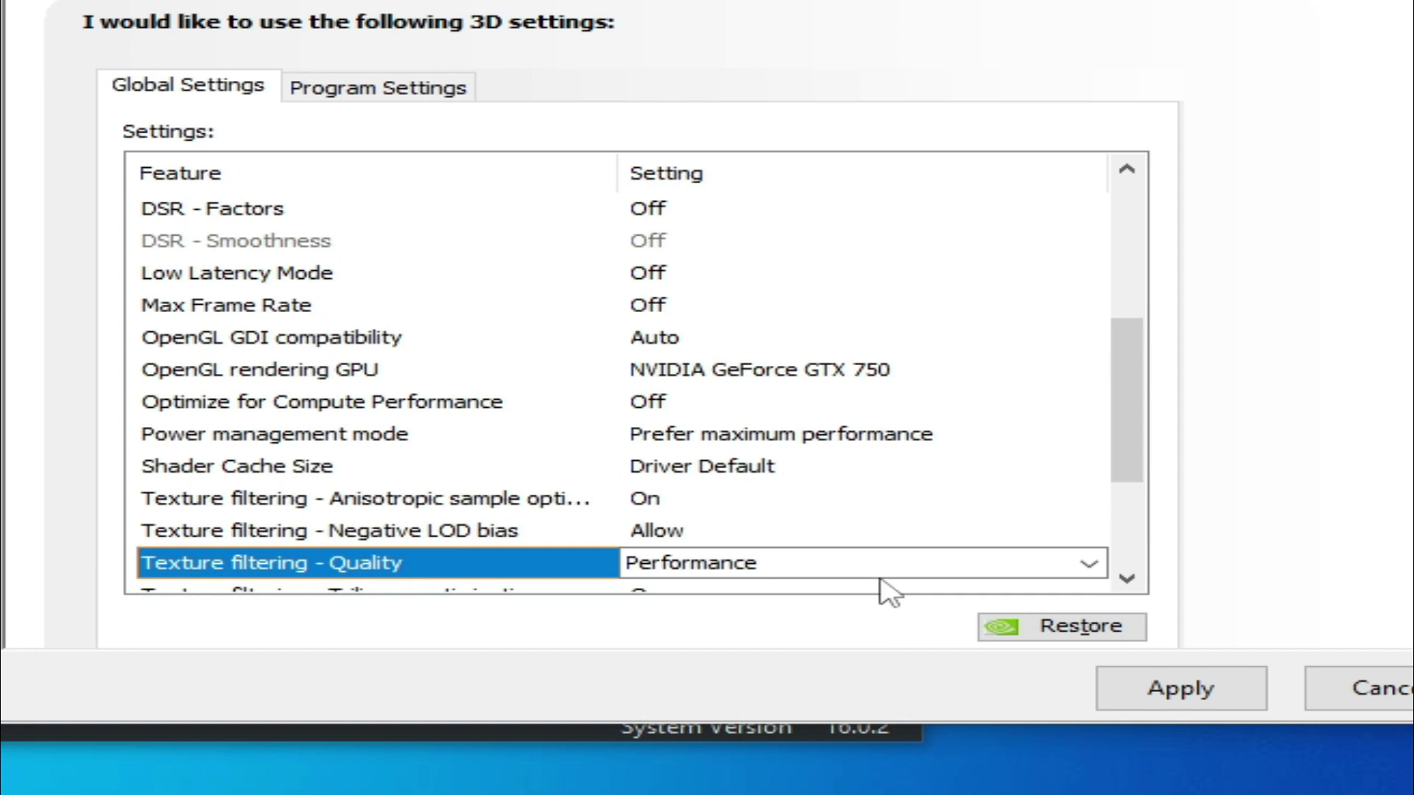
left_click(855, 573)
left_click(779, 671)
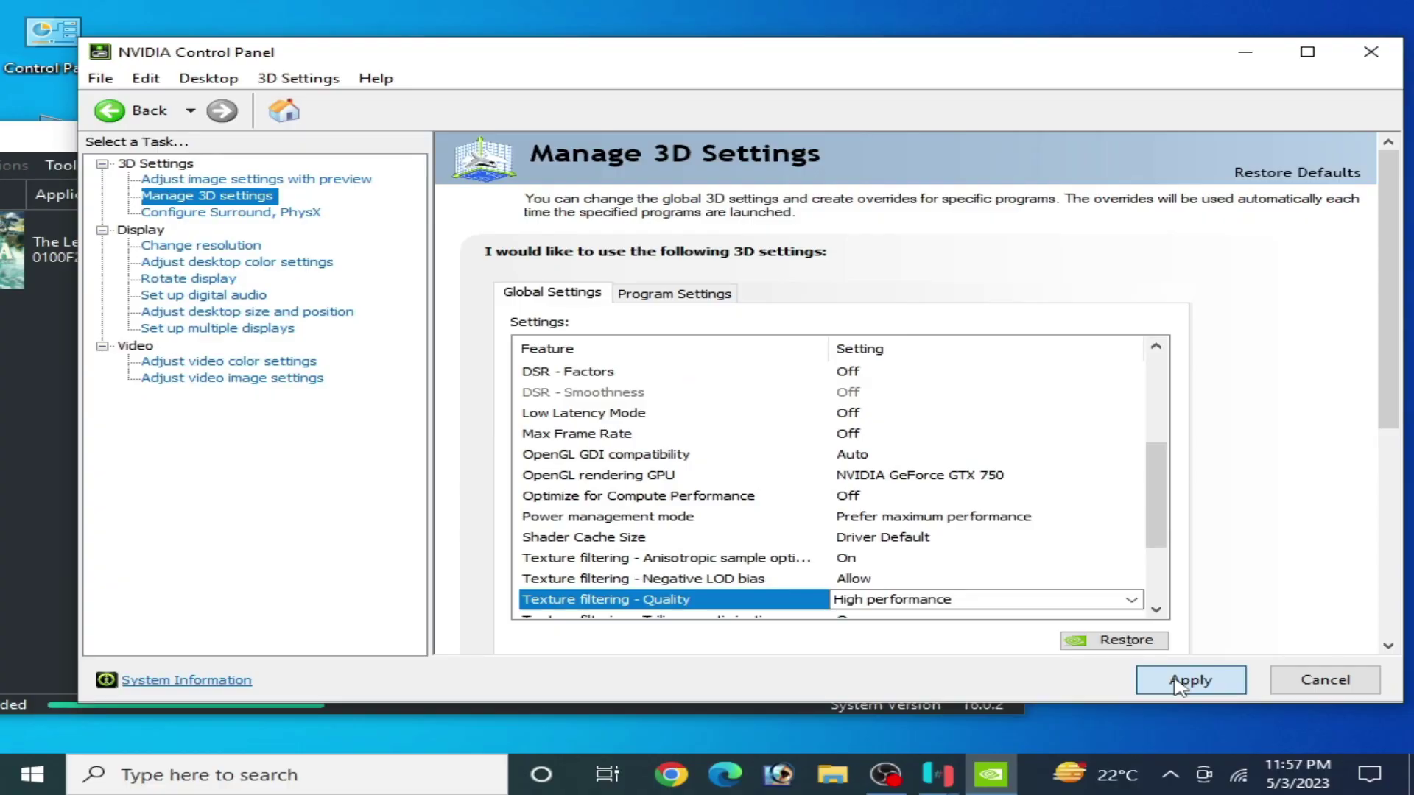
left_click(1175, 684)
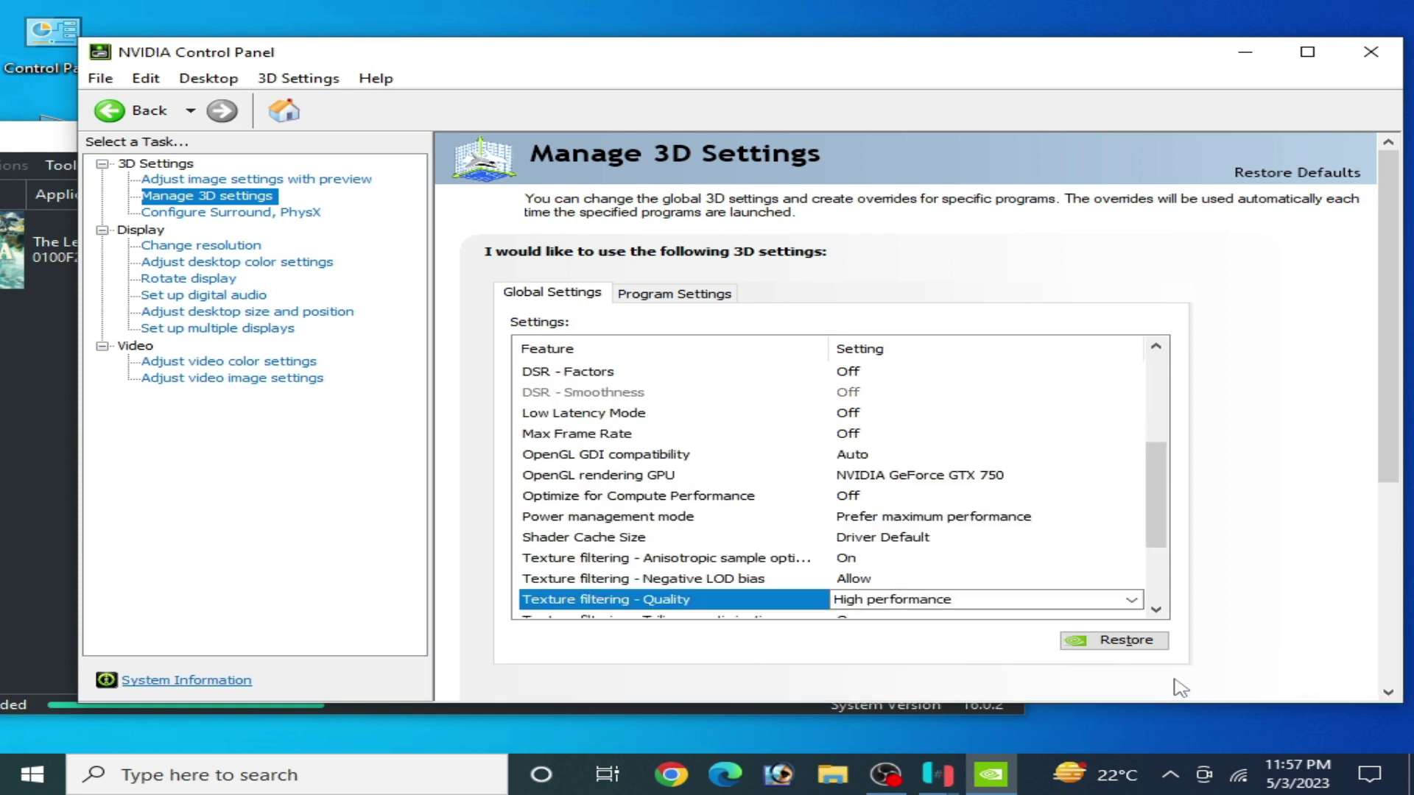
Add Ryujinx to the program-specific 3D settings, locating its executable through the desktop shortcut, and close NVIDIA Control Panel
left_click(656, 294)
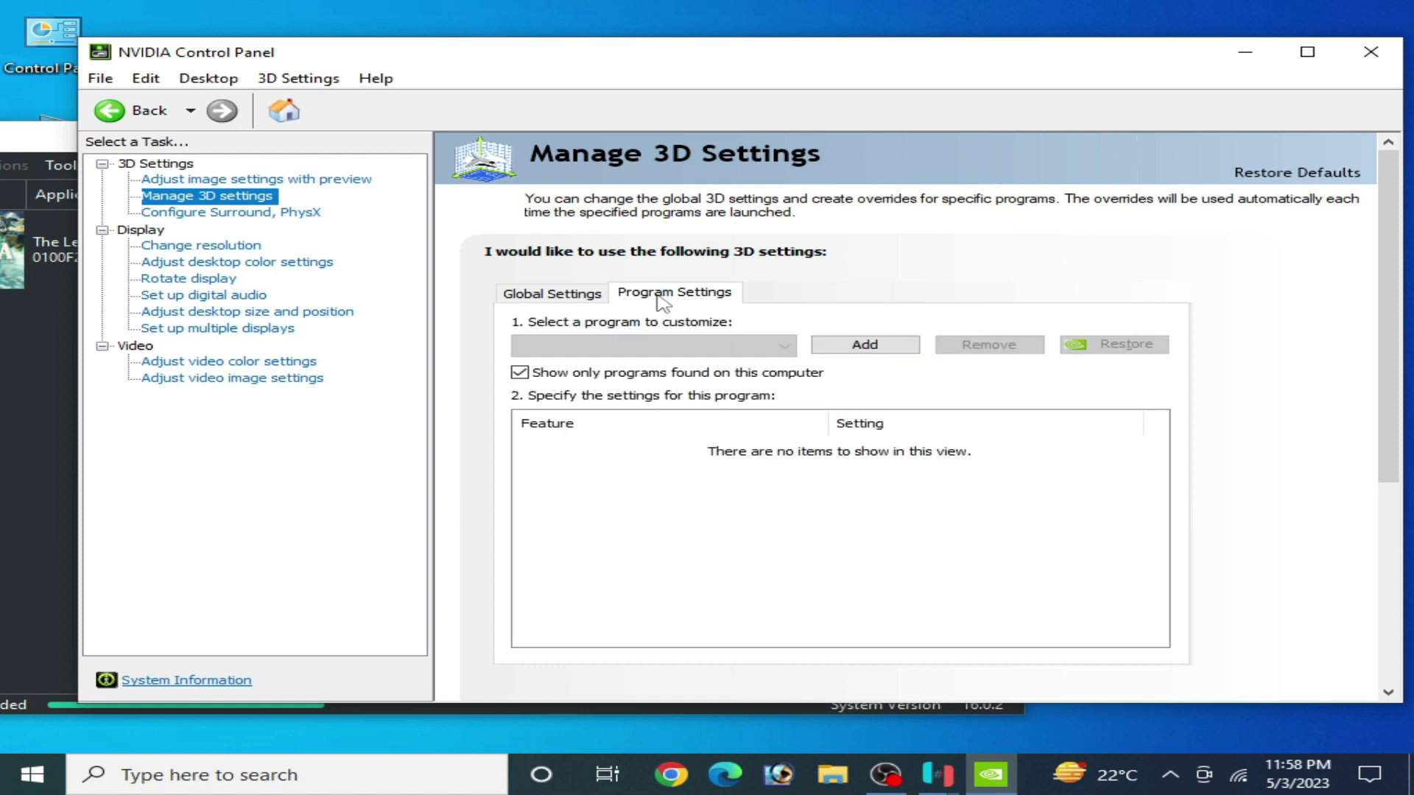
left_click(859, 344)
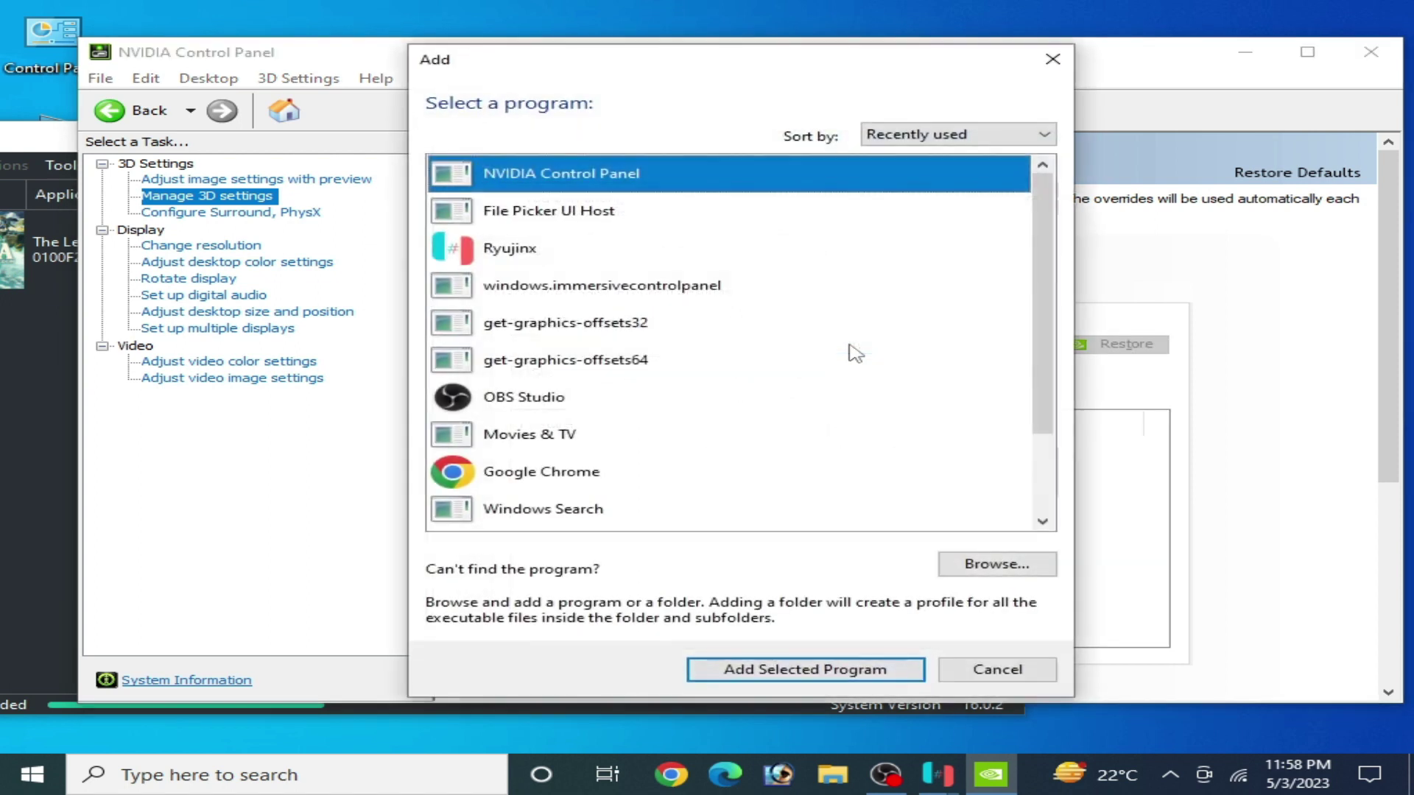
left_click(970, 566)
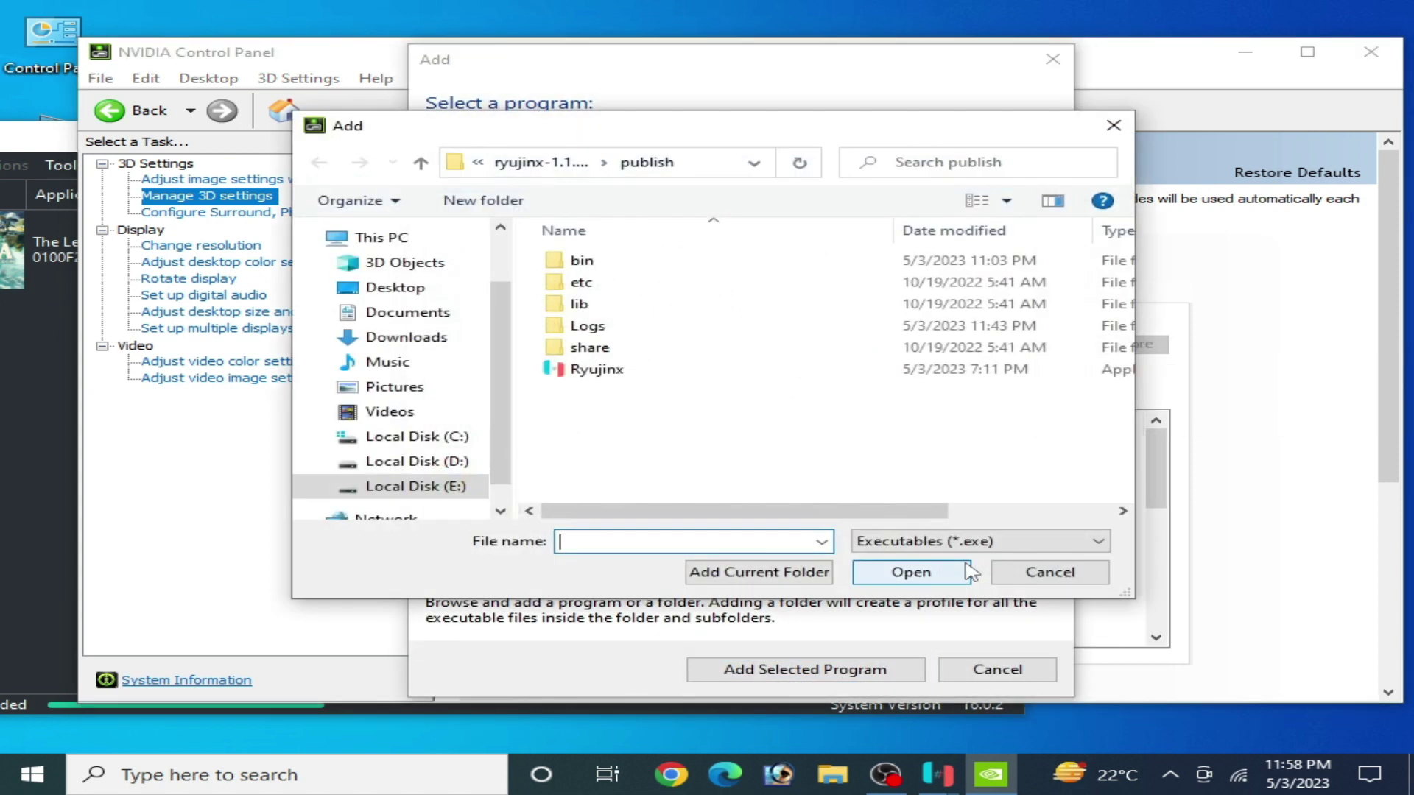
left_click(404, 298)
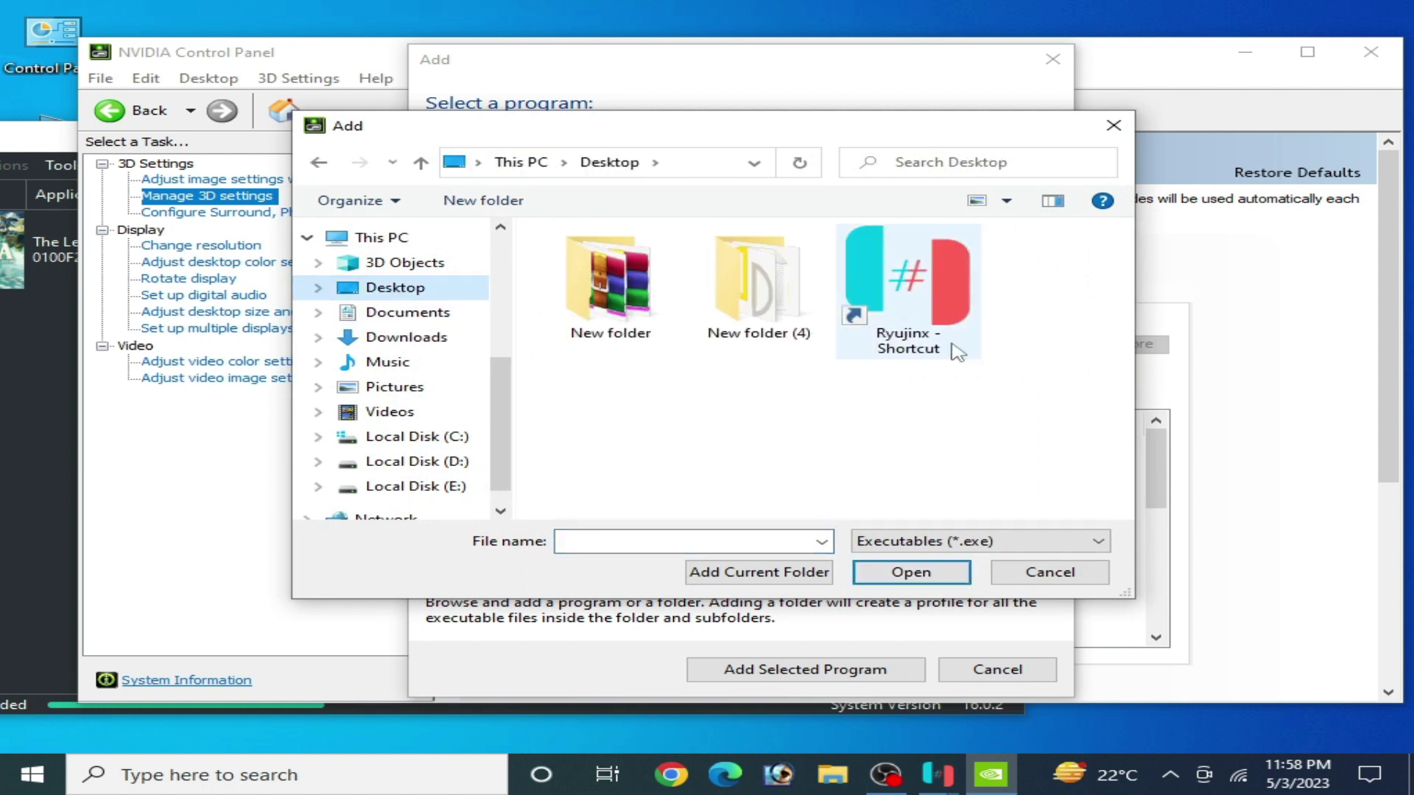
left_click(883, 288)
right_click(871, 288)
left_click(979, 268)
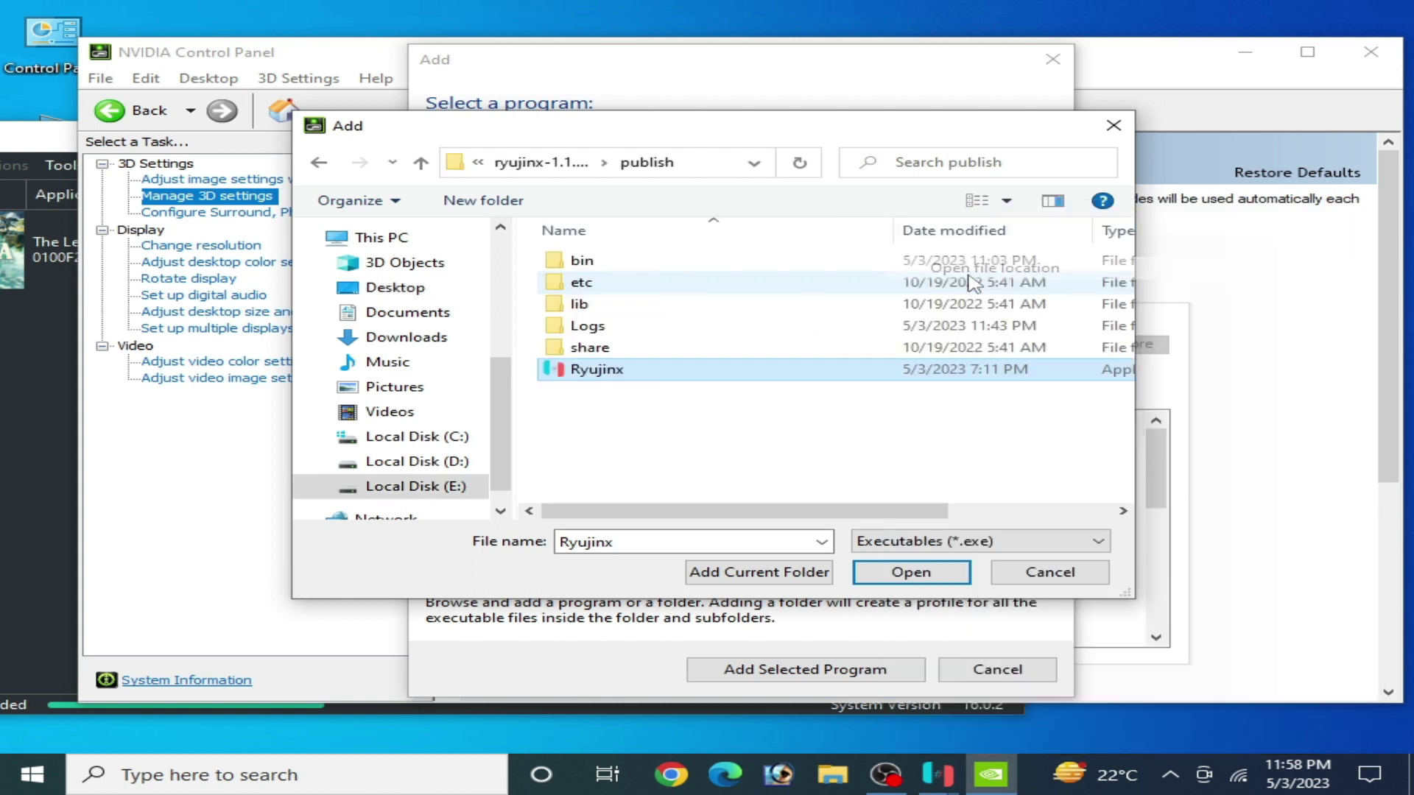
left_click(861, 572)
scroll(1156, 471, "down", 2)
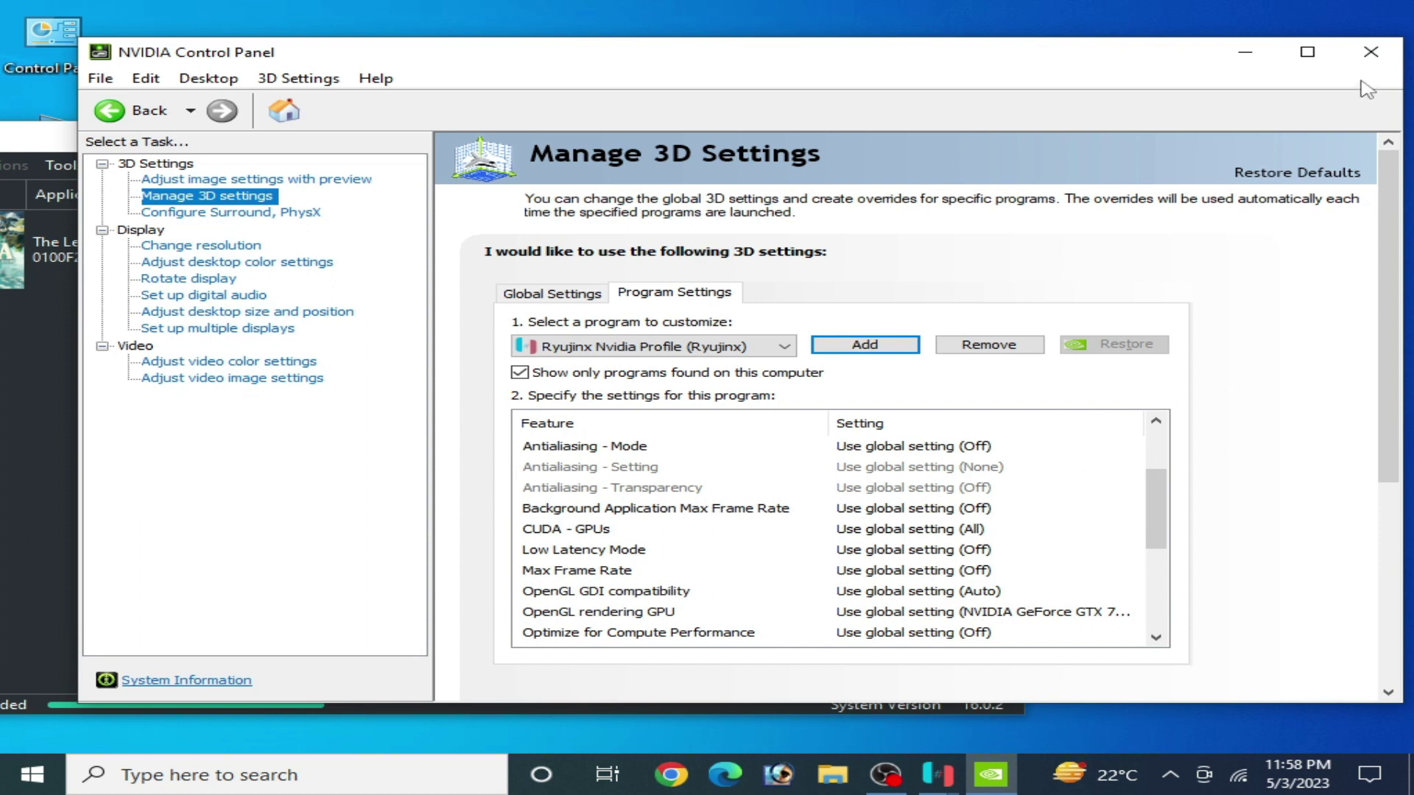
left_click(1370, 52)
Return to the Ryujinx window and launch The Legend of Zelda: Tears of the Kingdom
left_click_drag(435, 136, 683, 100)
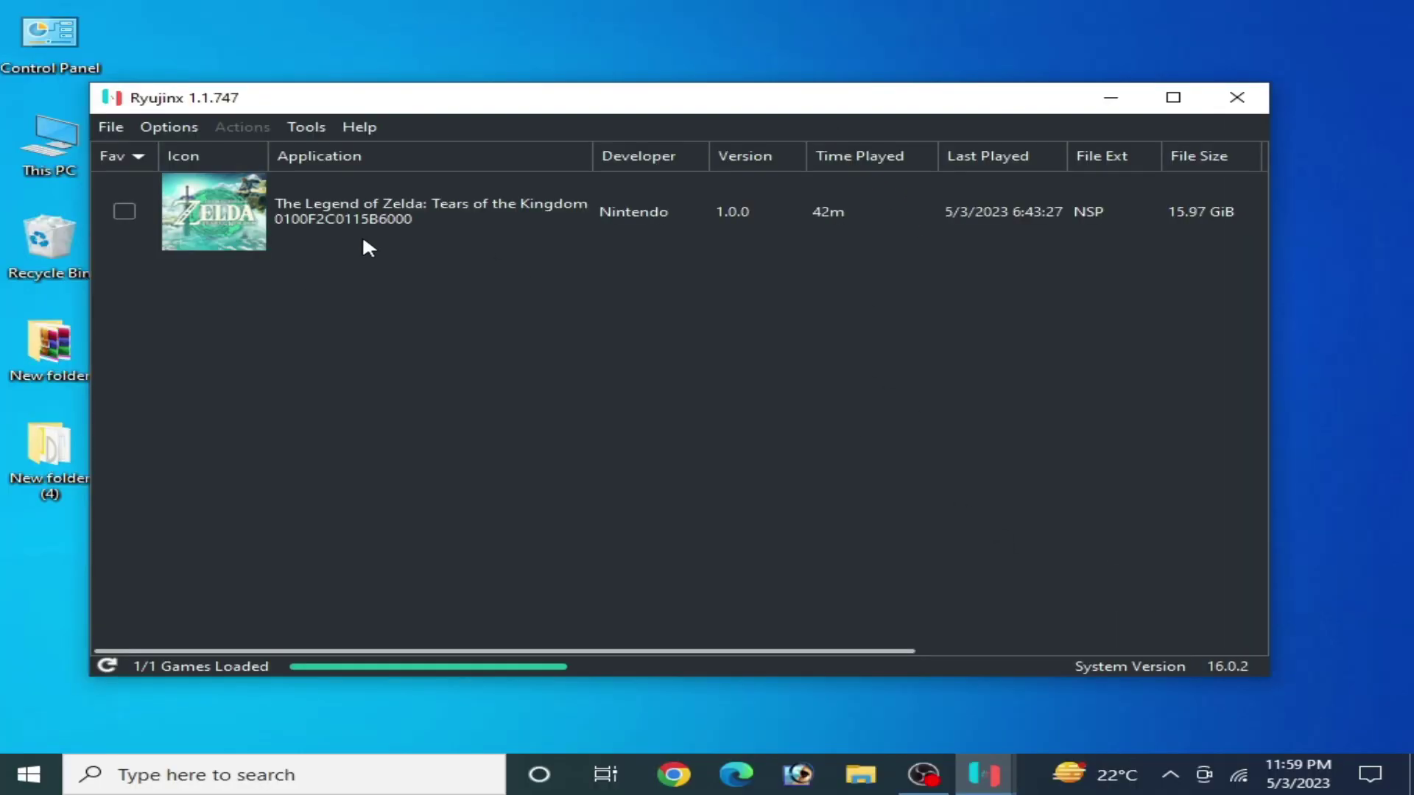
left_click(342, 212)
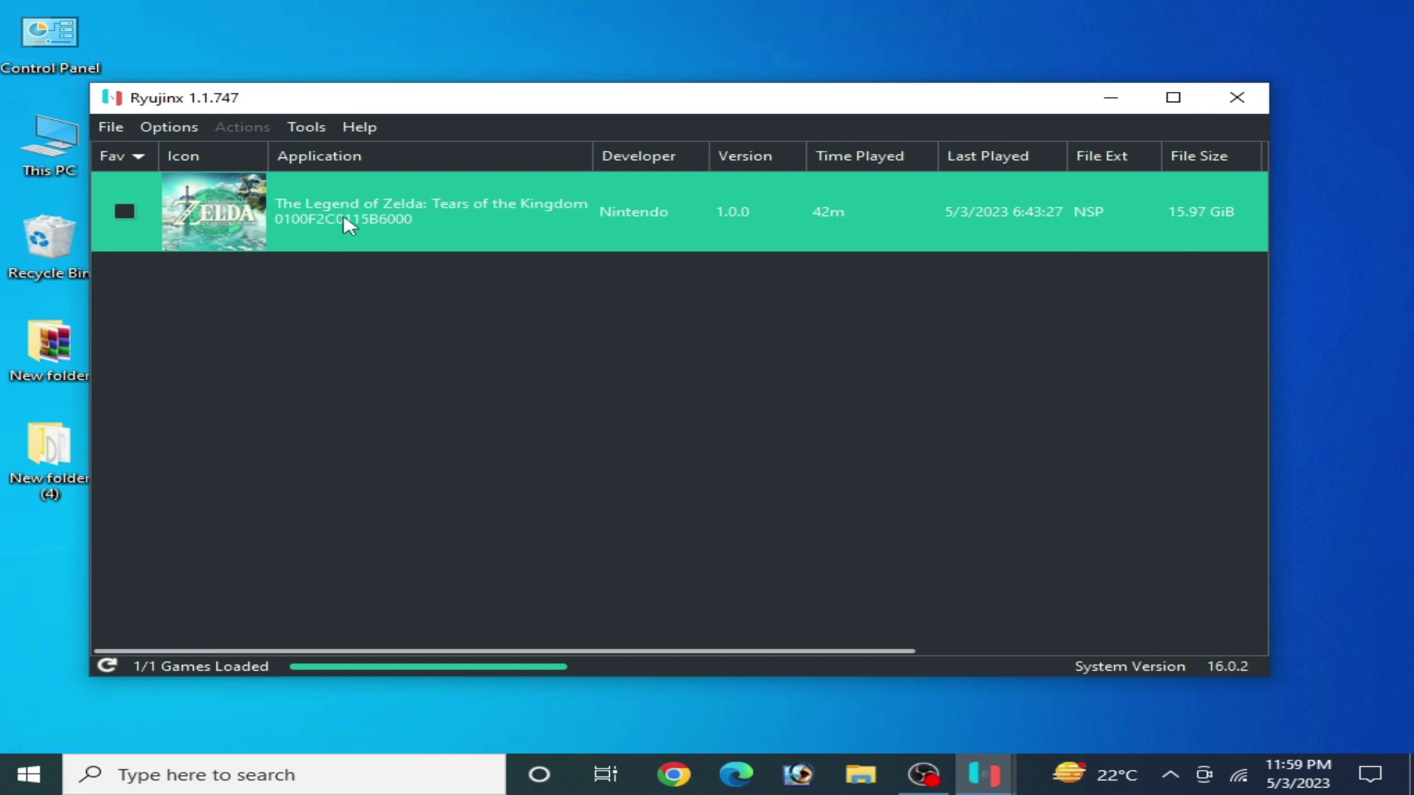
key("Return")
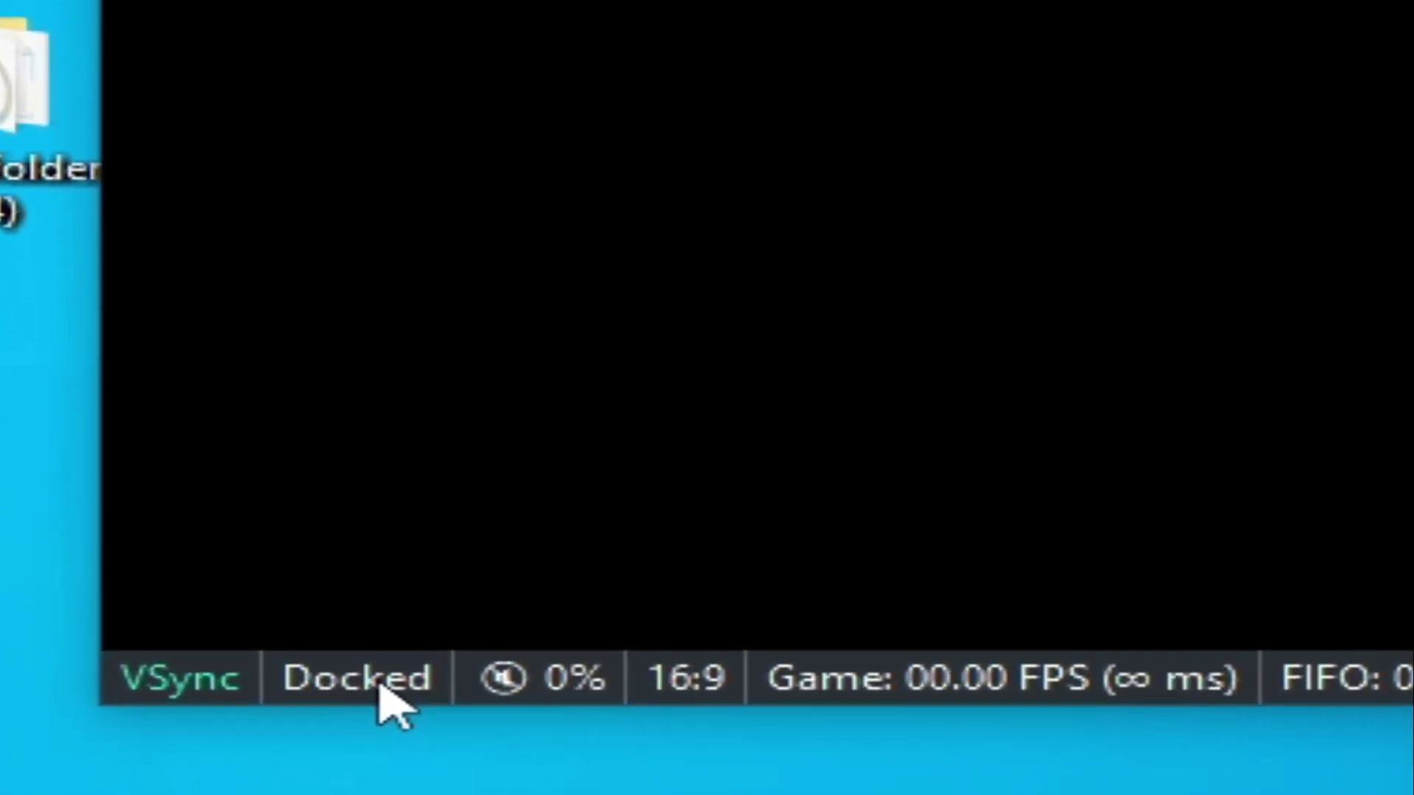
Switch the running game from Docked to Handheld mode
left_click(330, 681)
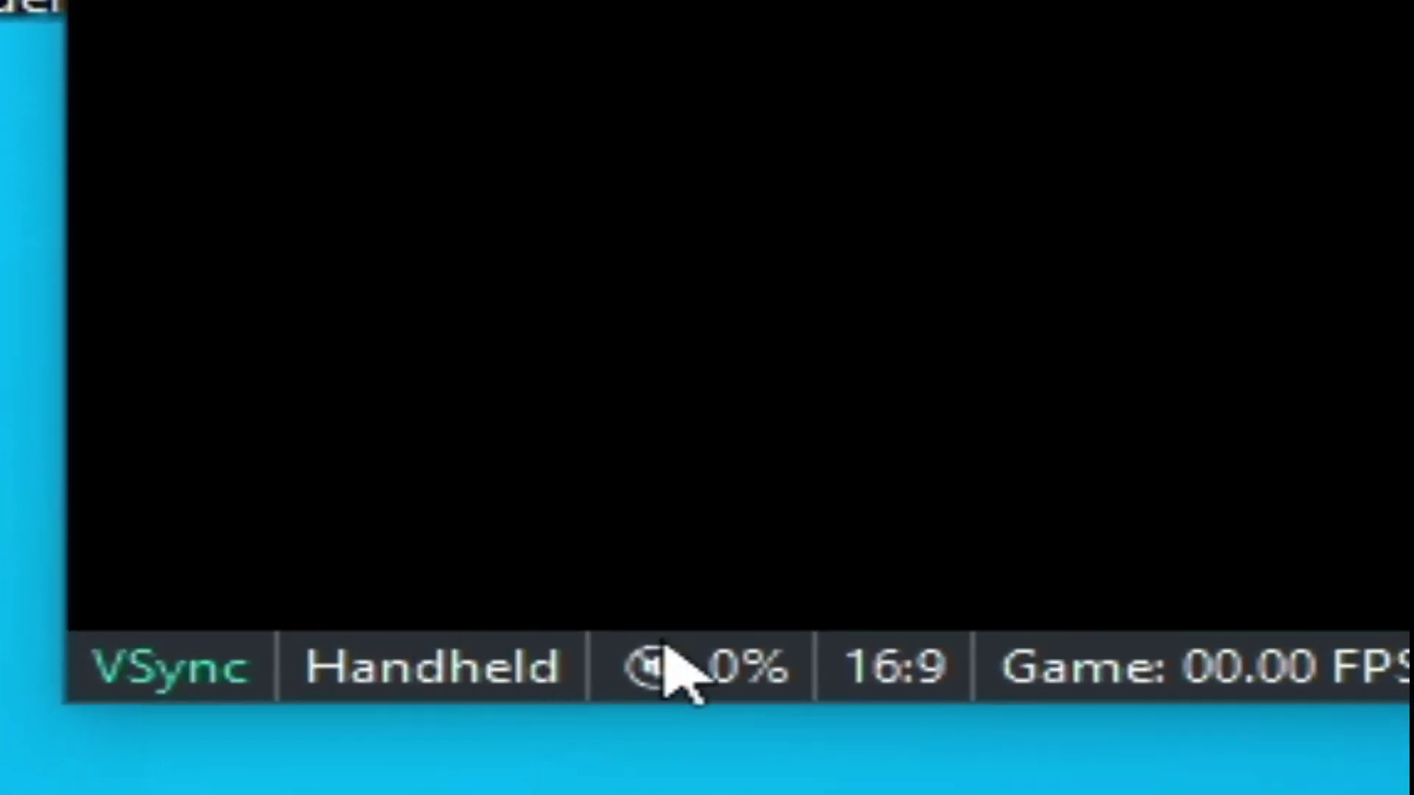
left_click(416, 667)
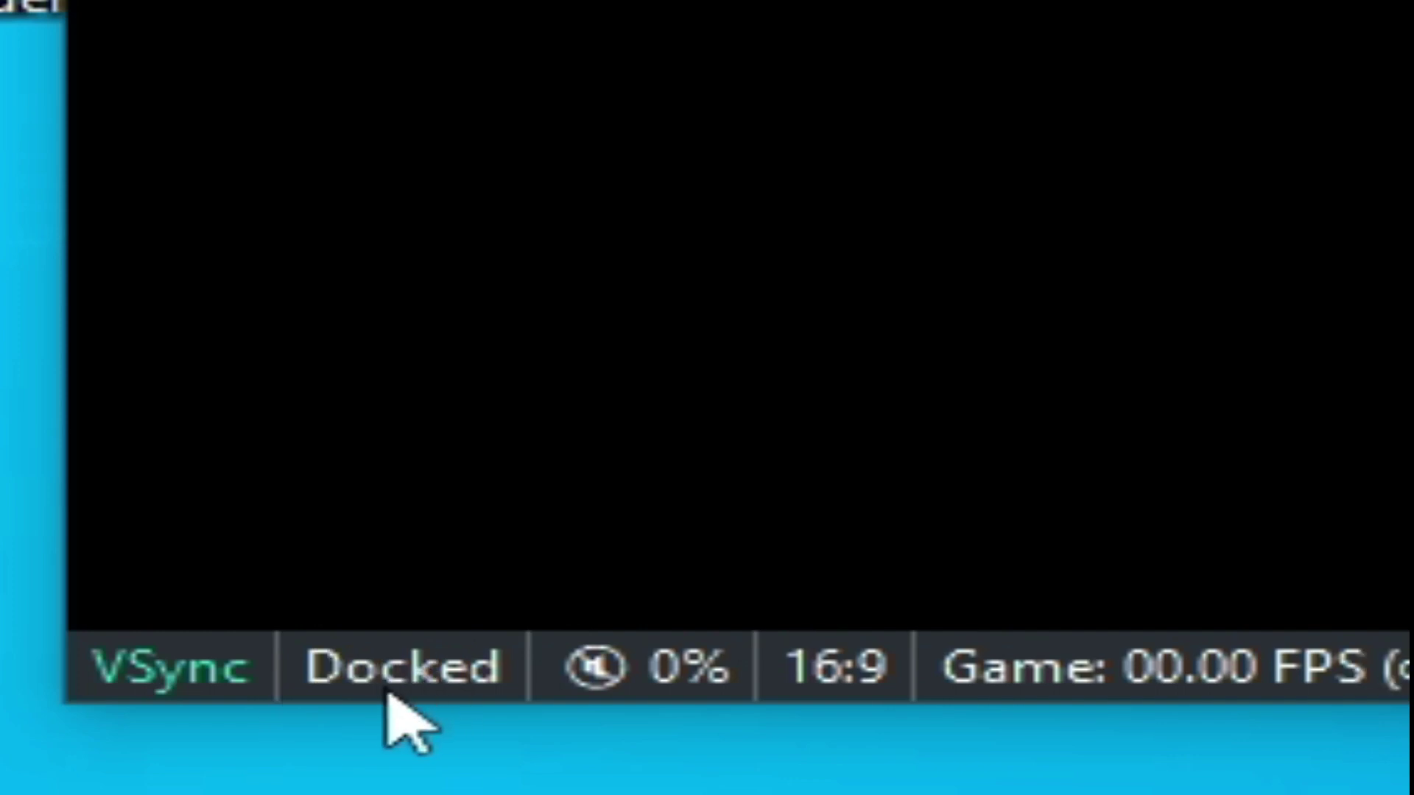
left_click(372, 674)
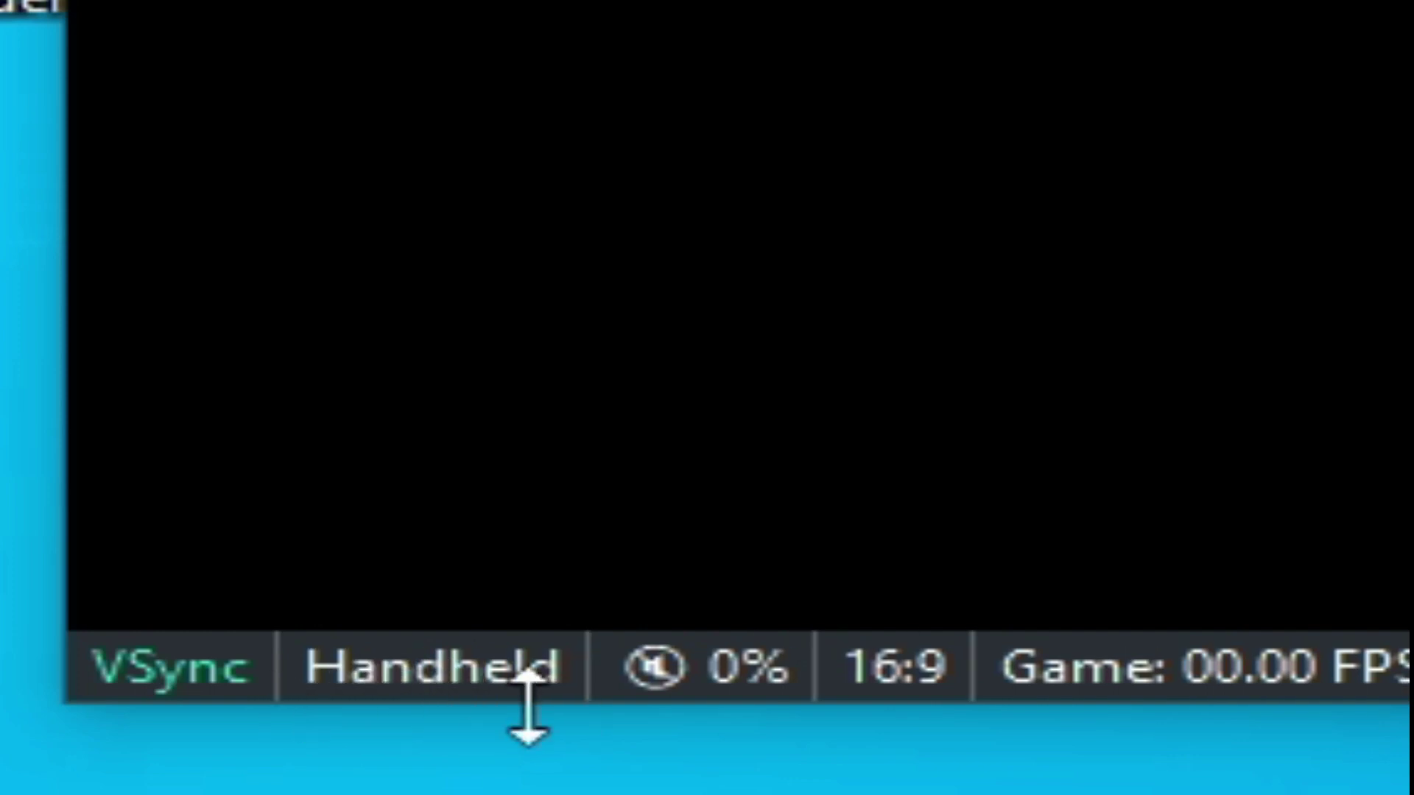